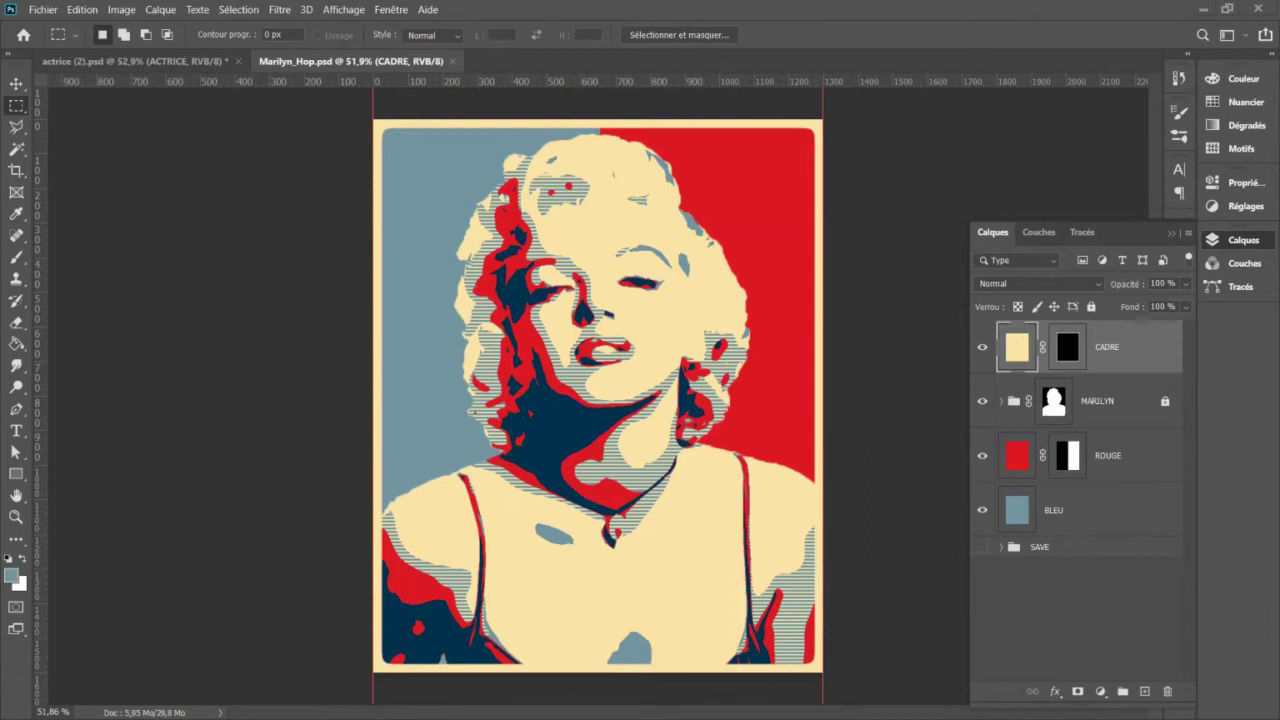
# Step: Switch to Chrome and search Google for "dafont GOGOPOSTERPUNCH"
pyautogui.hotkey('alt', 'Tab')
pyautogui.click(394, 396)
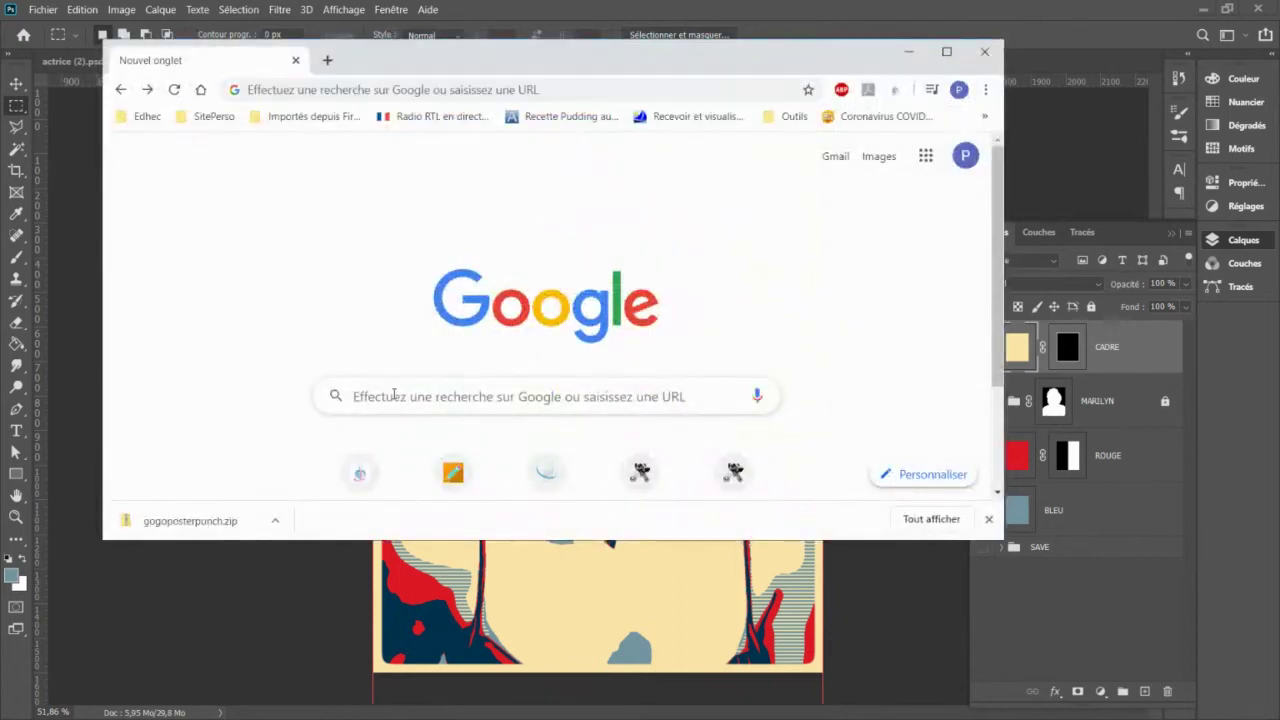
pyautogui.write('dafo')
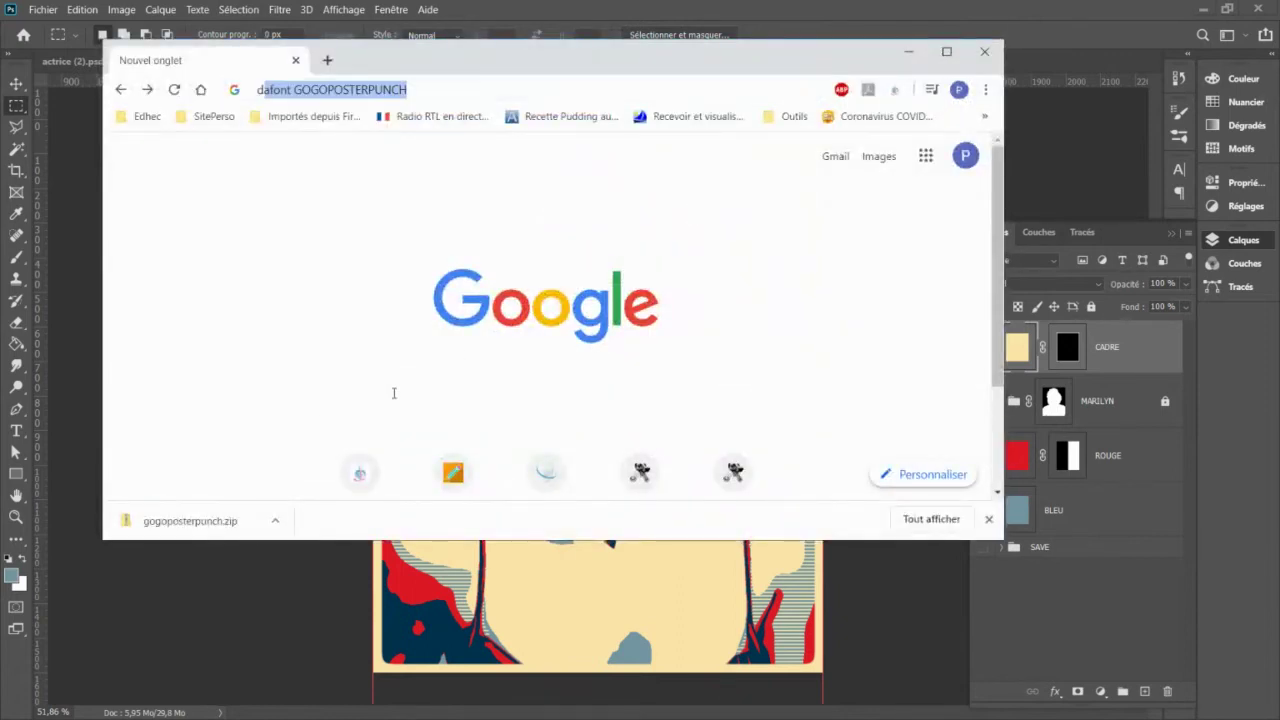
pyautogui.write('nt')
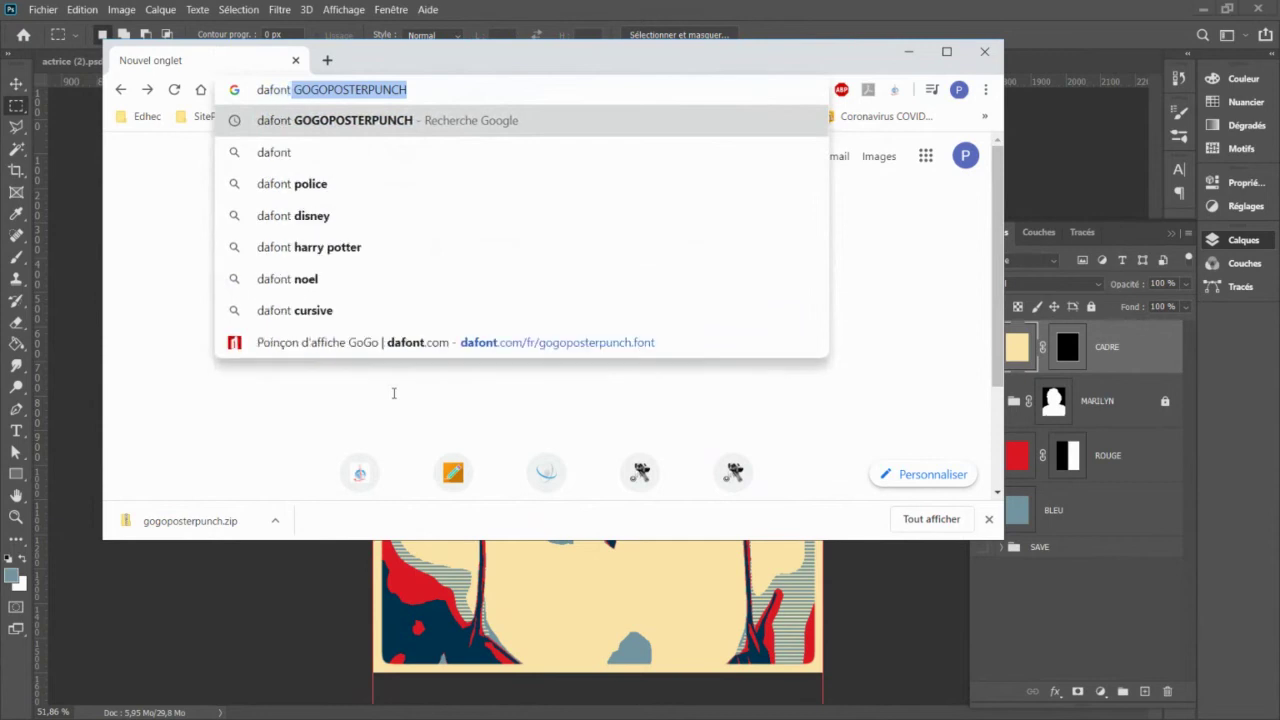
pyautogui.click(356, 130)
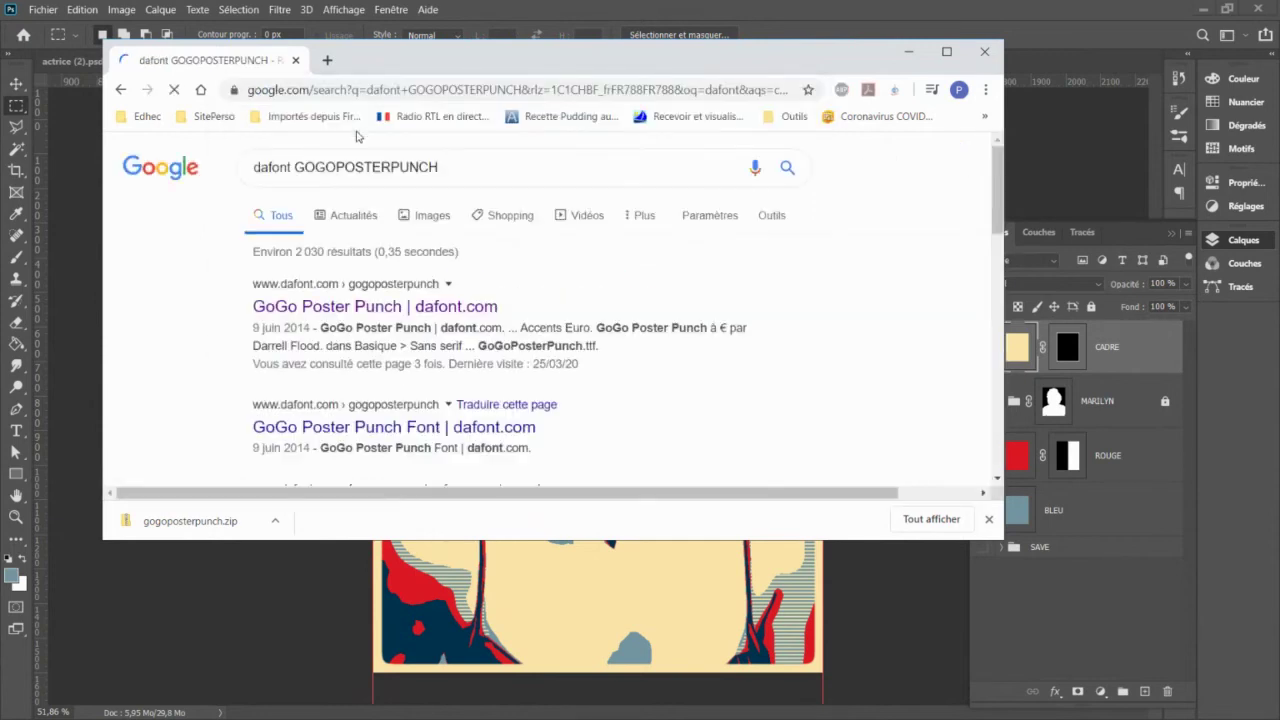
# Step: Open the GoGo Poster Punch font page on dafont.com from the search results and dismiss the translation notice
pyautogui.click(334, 168)
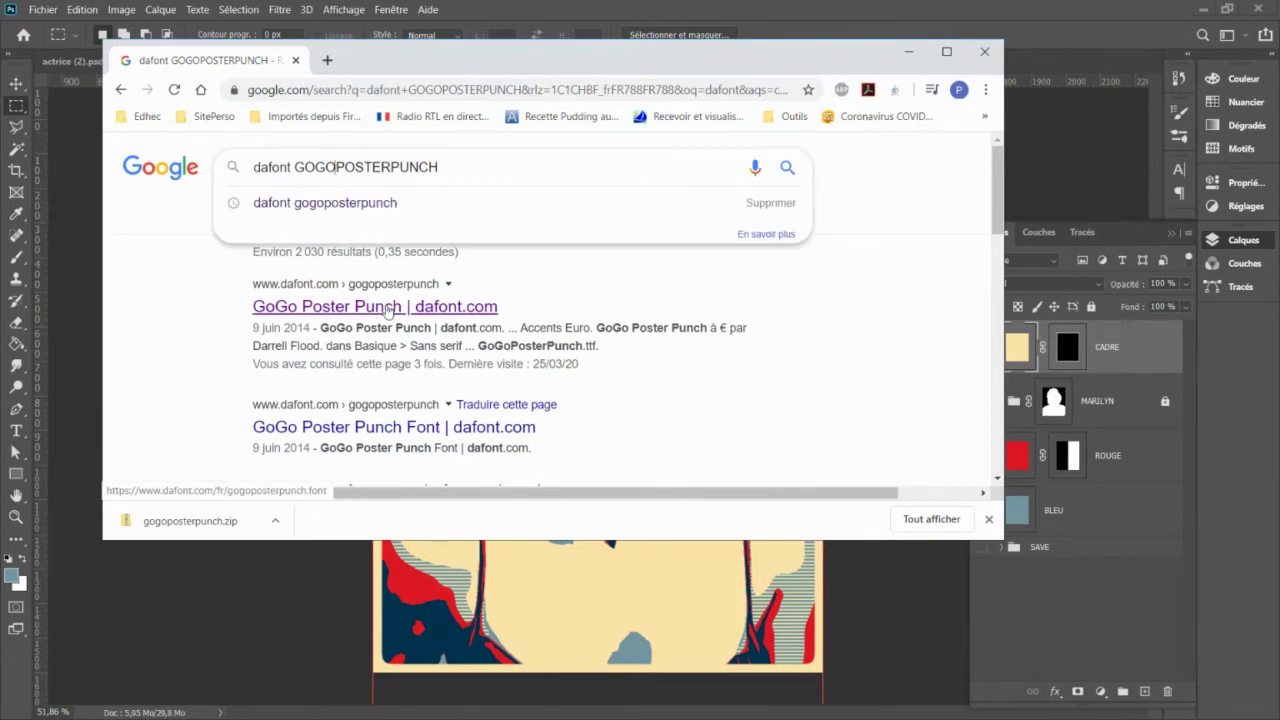
pyautogui.click(186, 339)
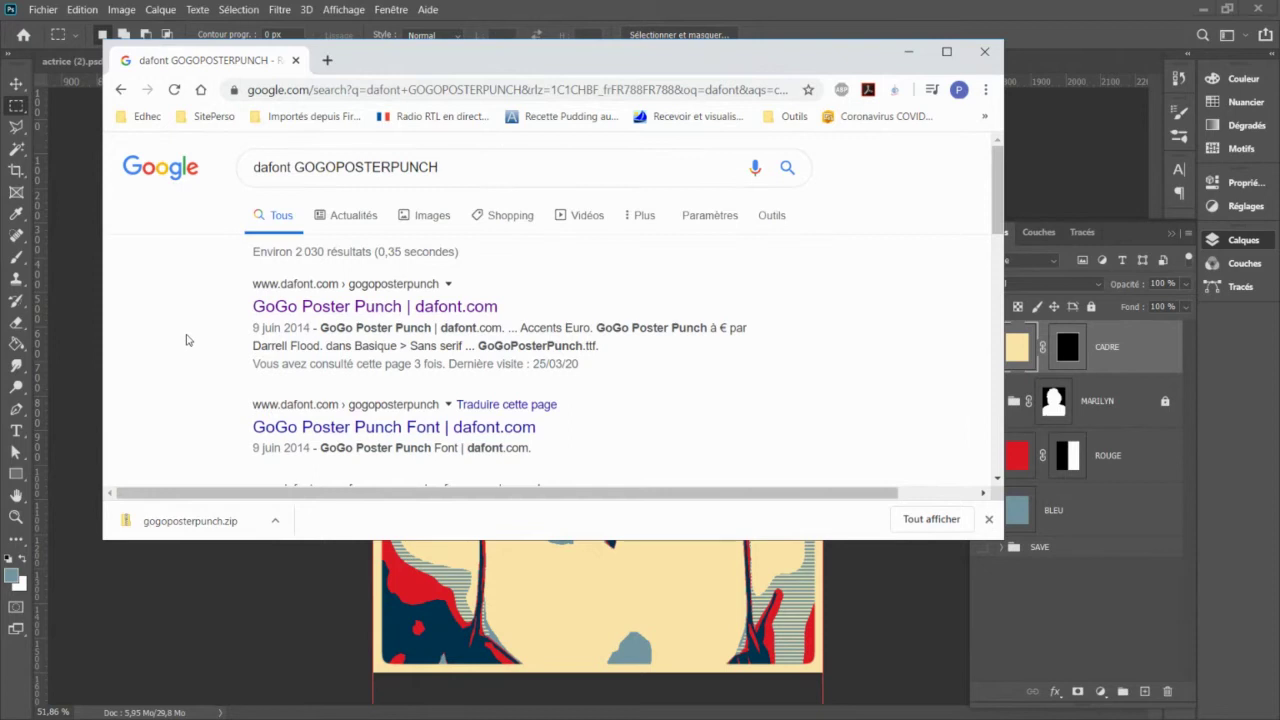
pyautogui.click(355, 308)
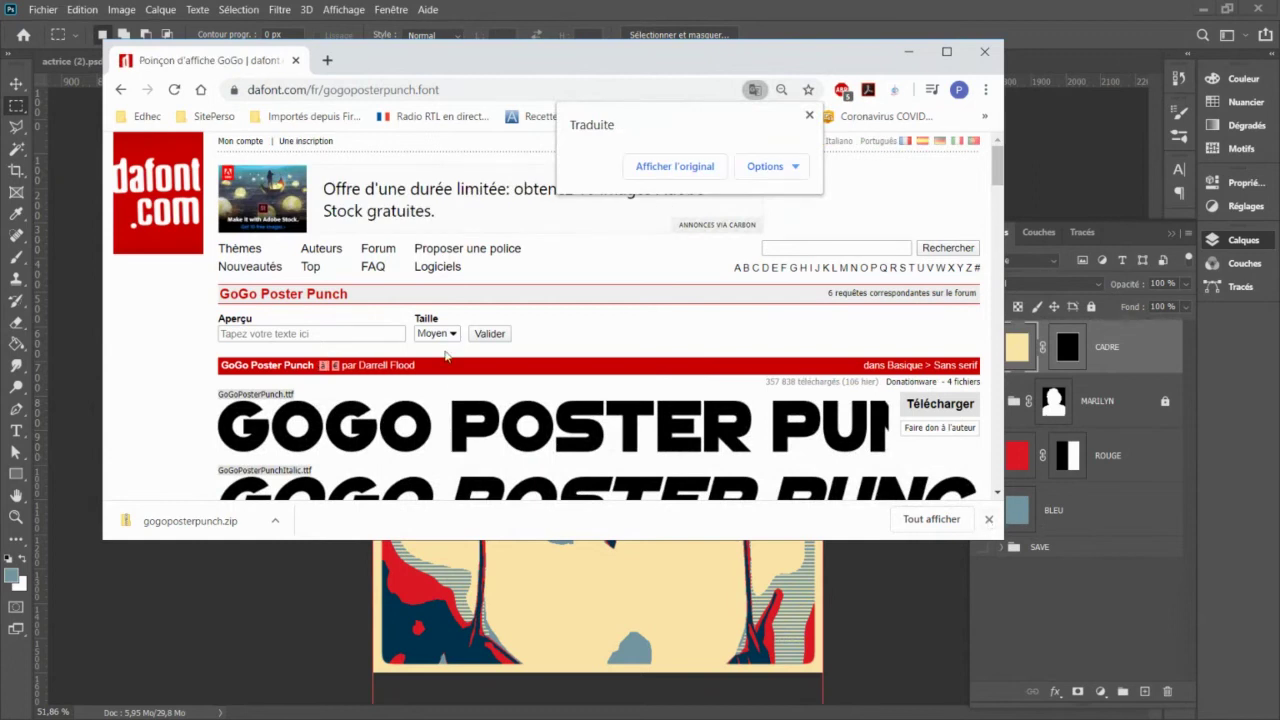
pyautogui.click(810, 116)
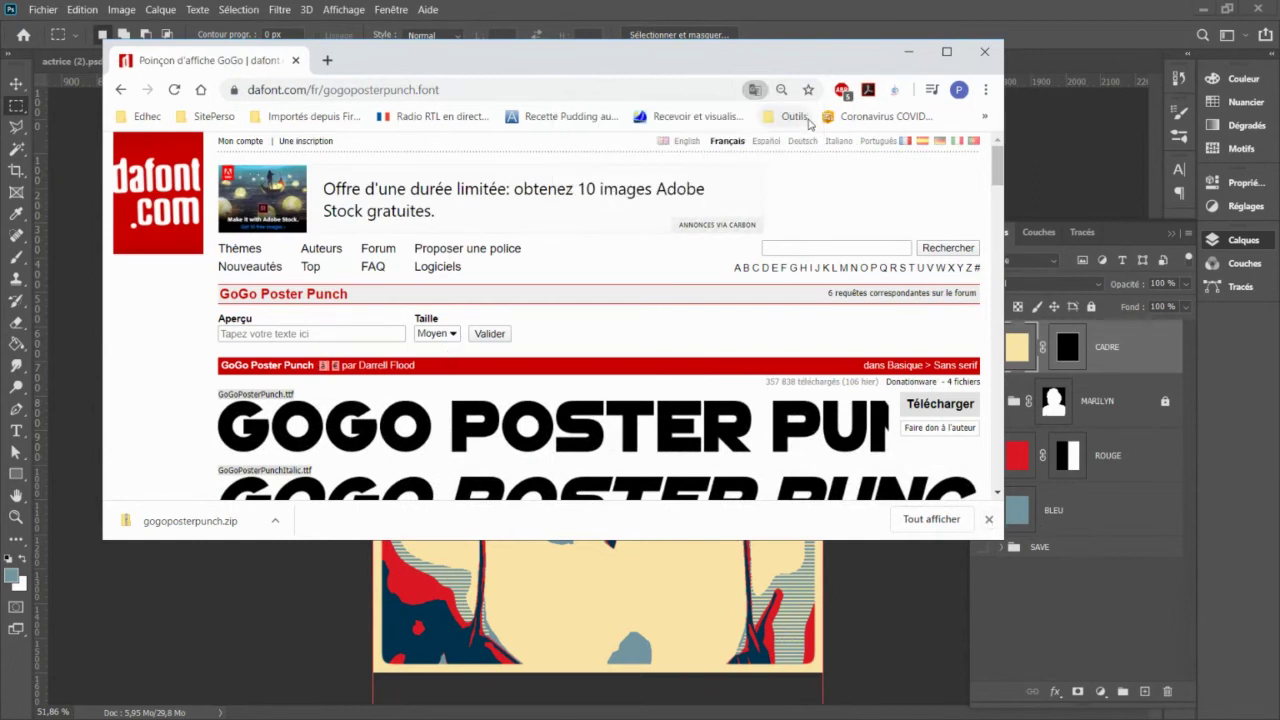
pyautogui.click(766, 247)
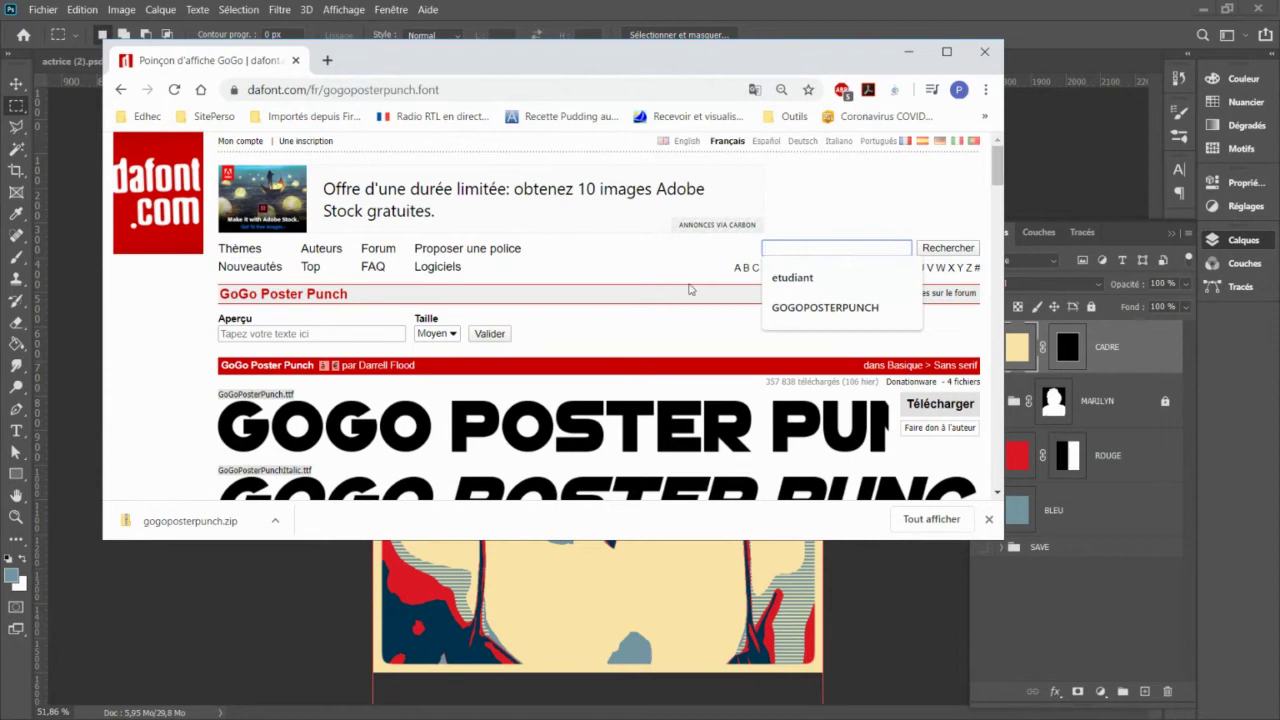
pyautogui.click(819, 207)
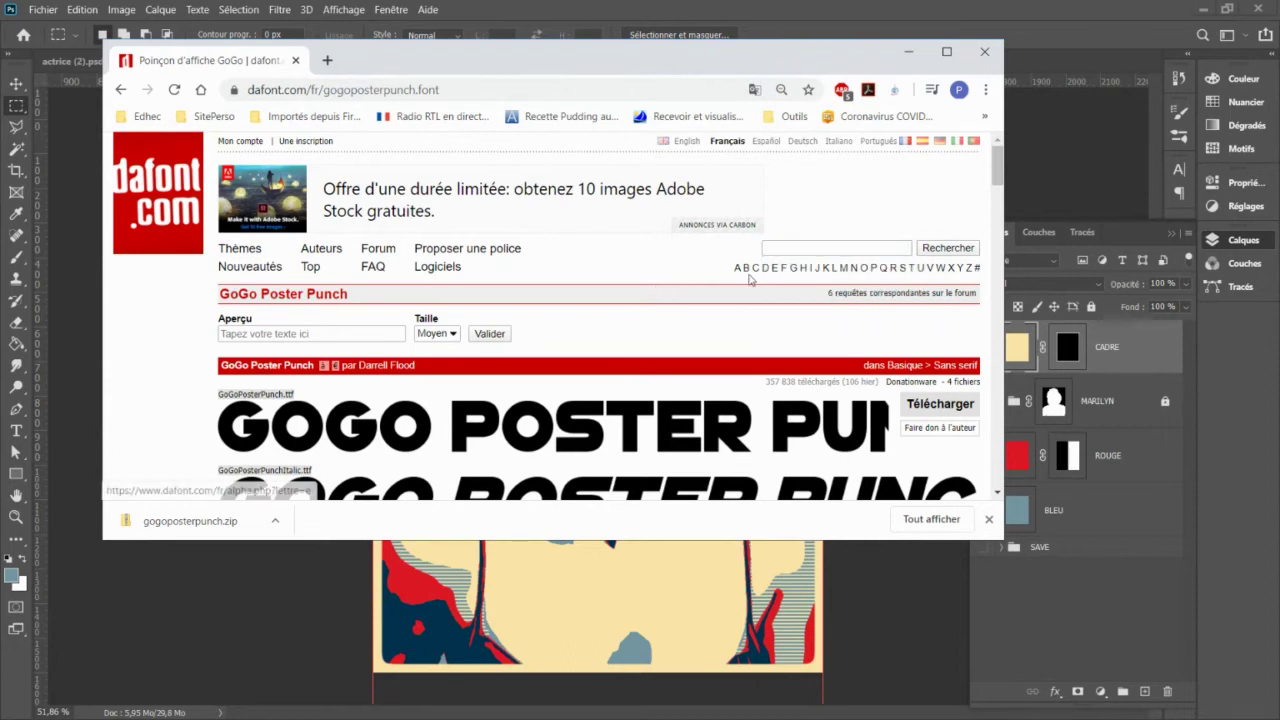
# Step: Preview the text "Marilyn" in the GoGo Poster Punch font at medium size and dismiss the translation notice
pyautogui.click(322, 334)
pyautogui.write('m')
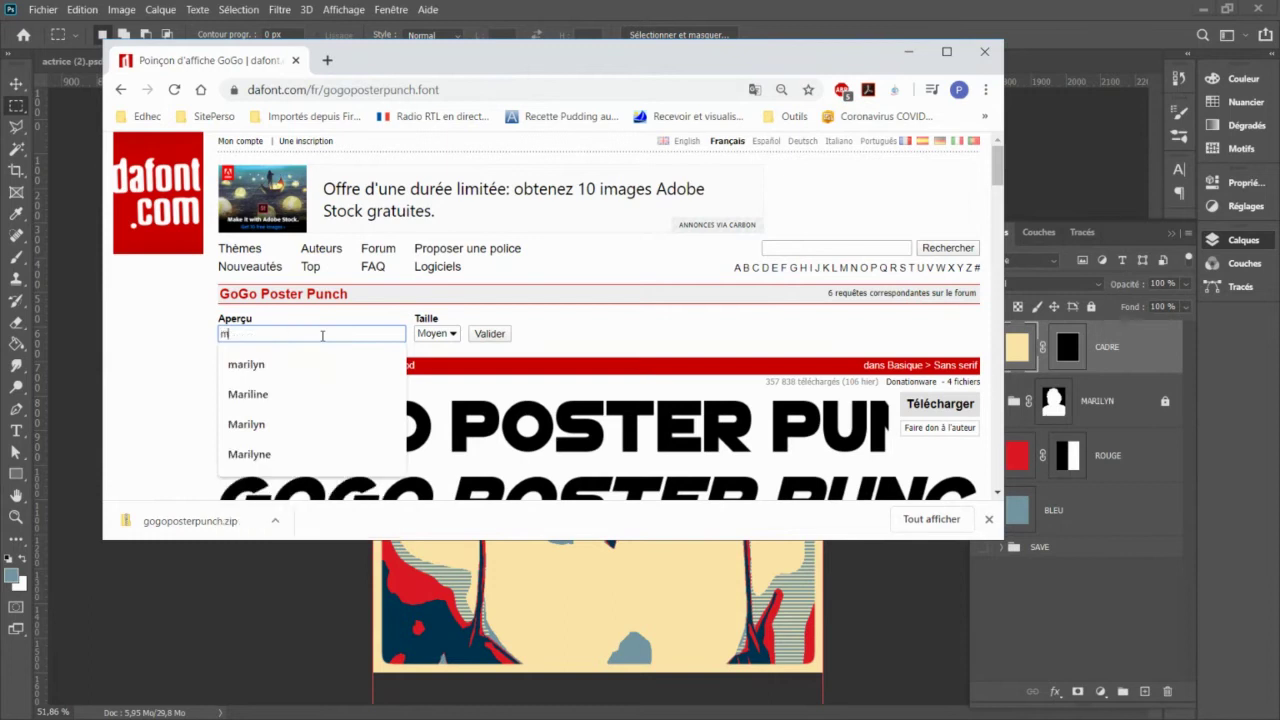
pyautogui.press('BackSpace')
pyautogui.write('Marilyn')
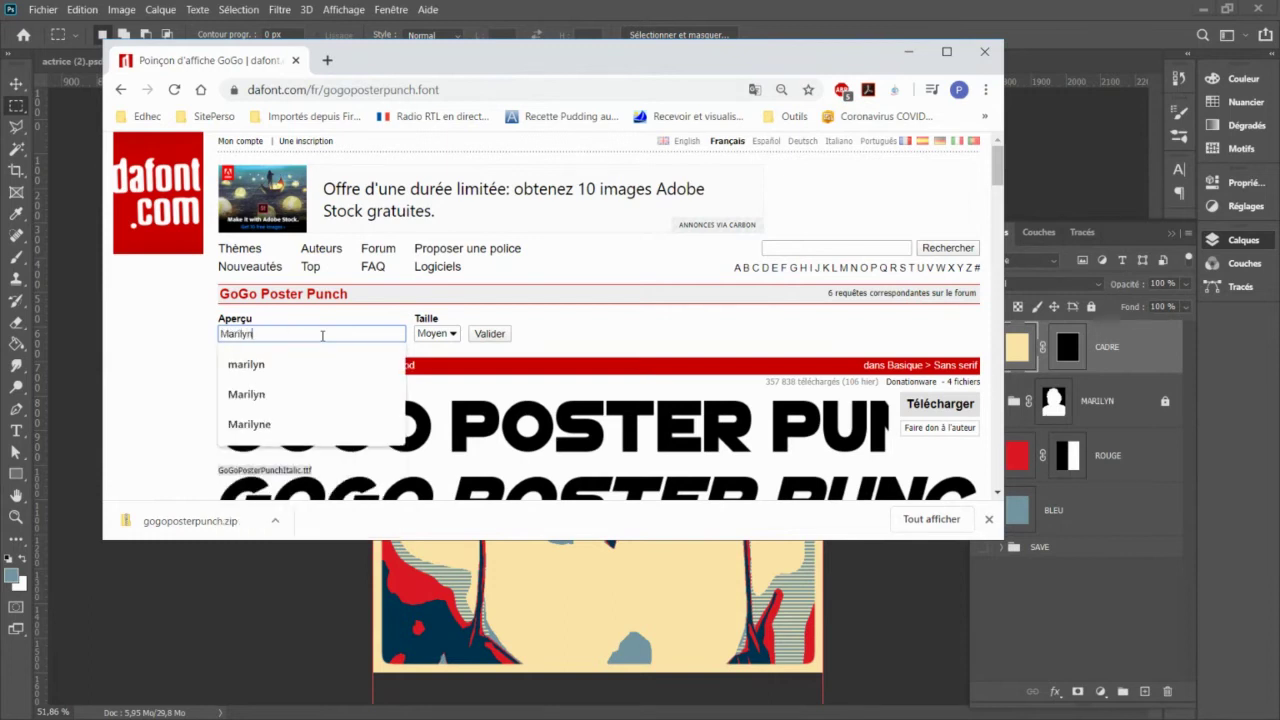
pyautogui.press('Tab')
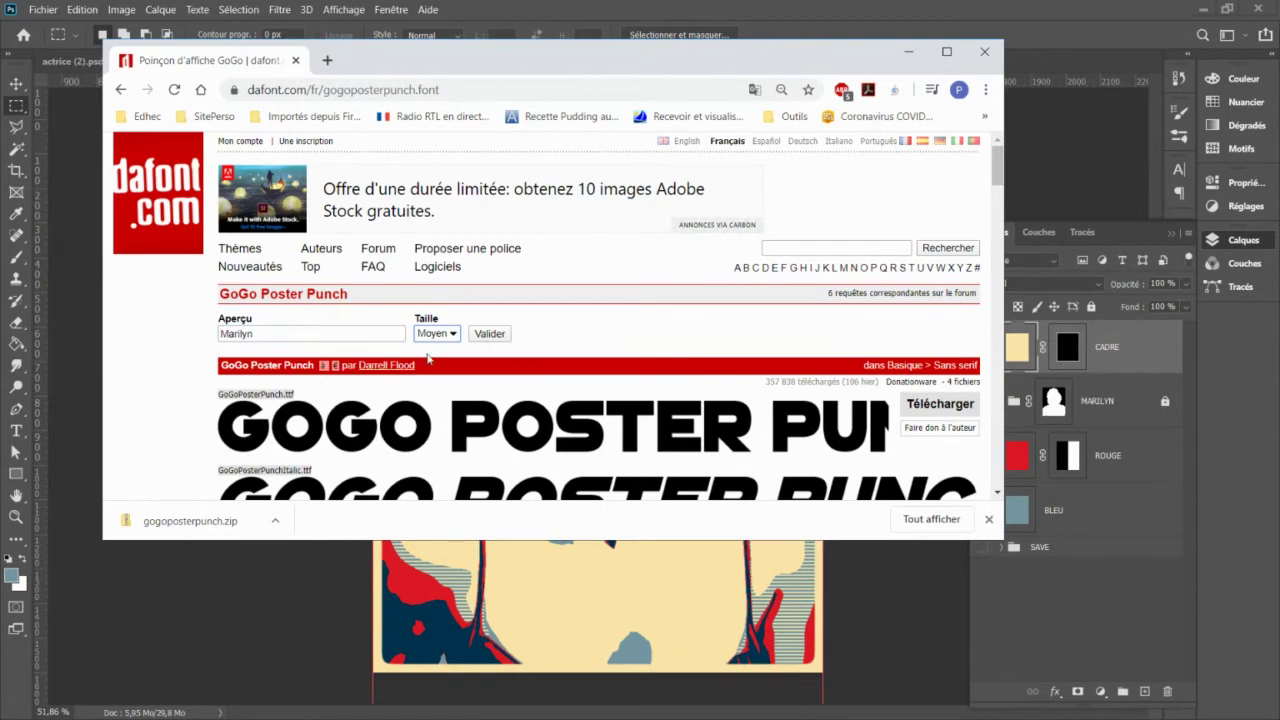
pyautogui.click(508, 339)
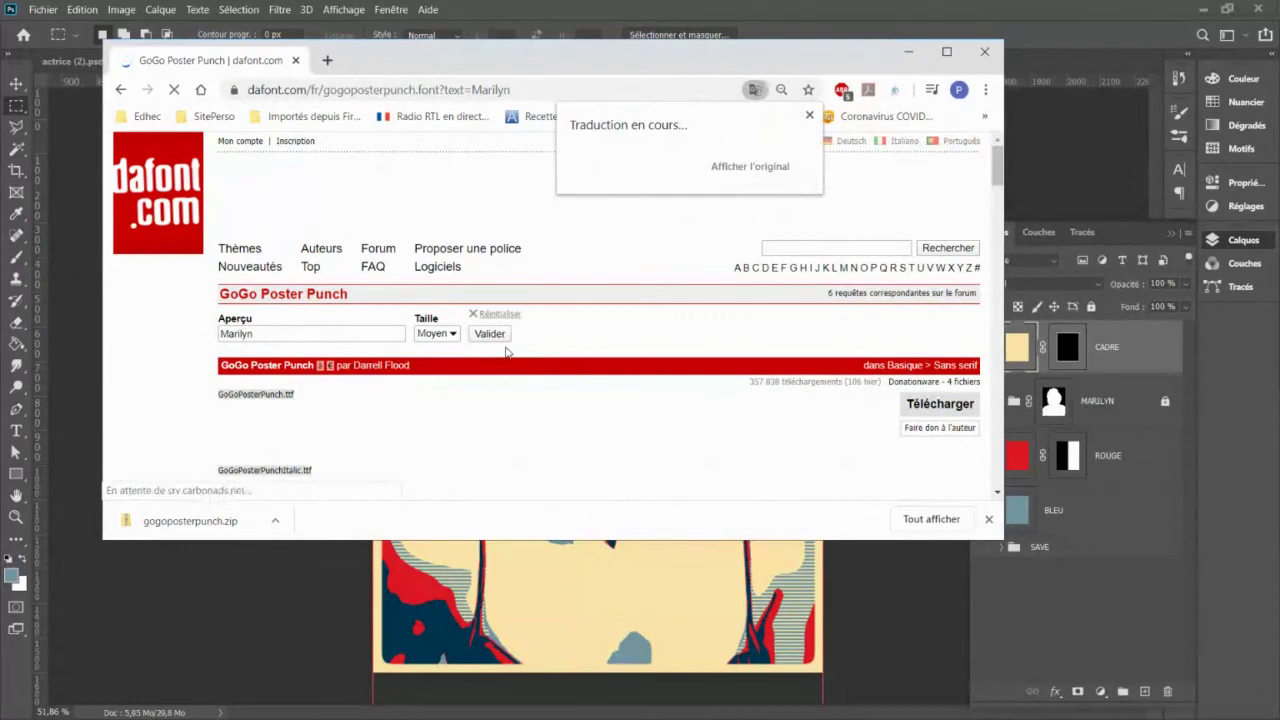
pyautogui.click(810, 115)
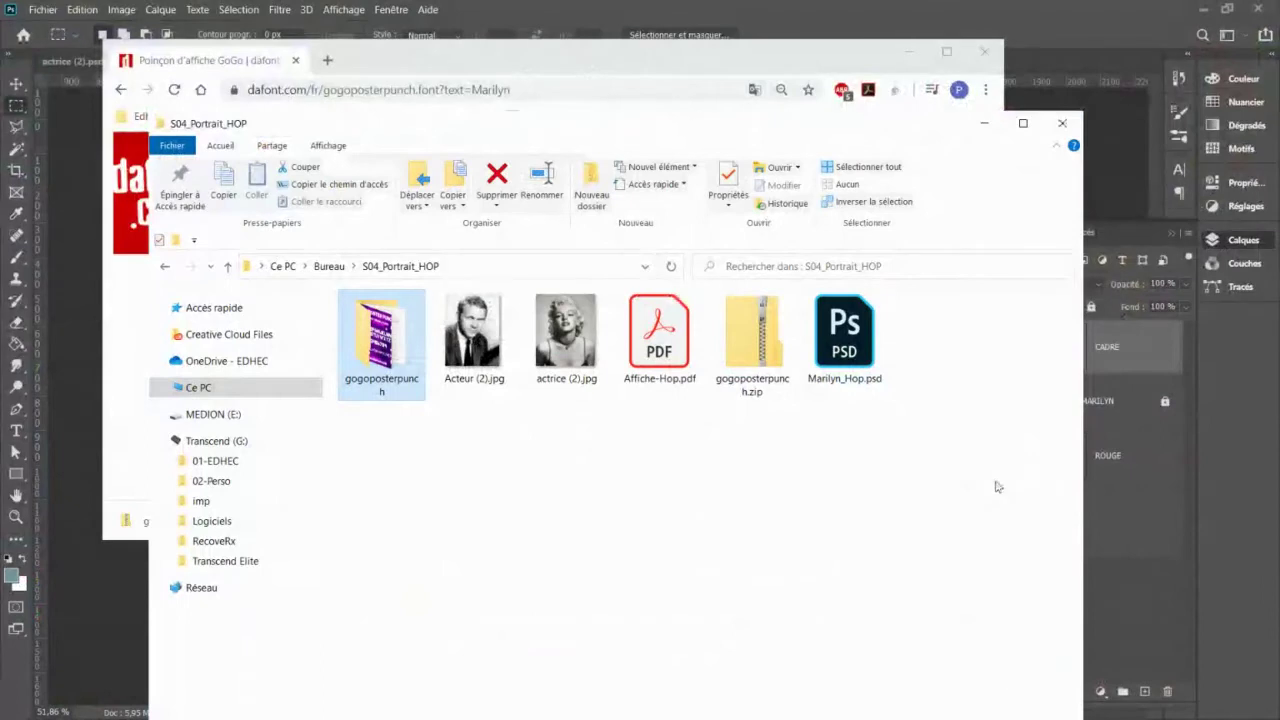
# Step: Switch to File Explorer and open the extracted gogoposterpunch folder inside S04_Portrait_HOP
pyautogui.click(886, 519)
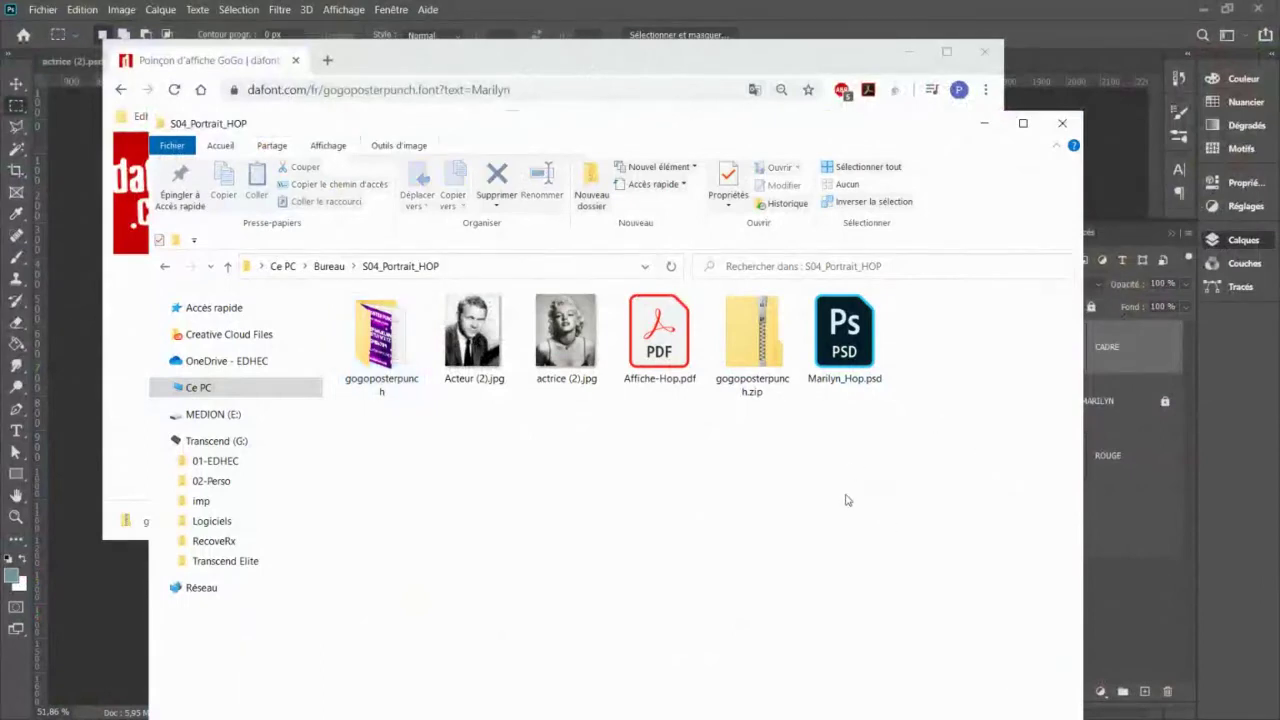
pyautogui.click(779, 344)
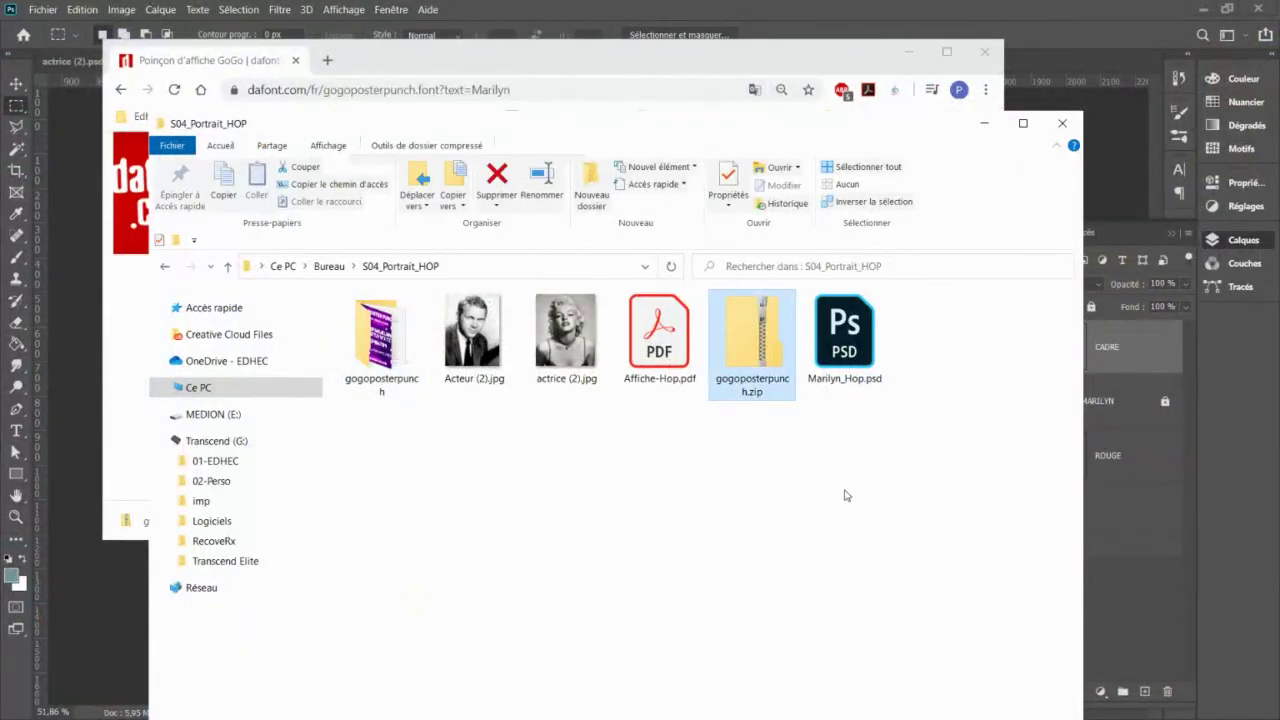
pyautogui.click(403, 357)
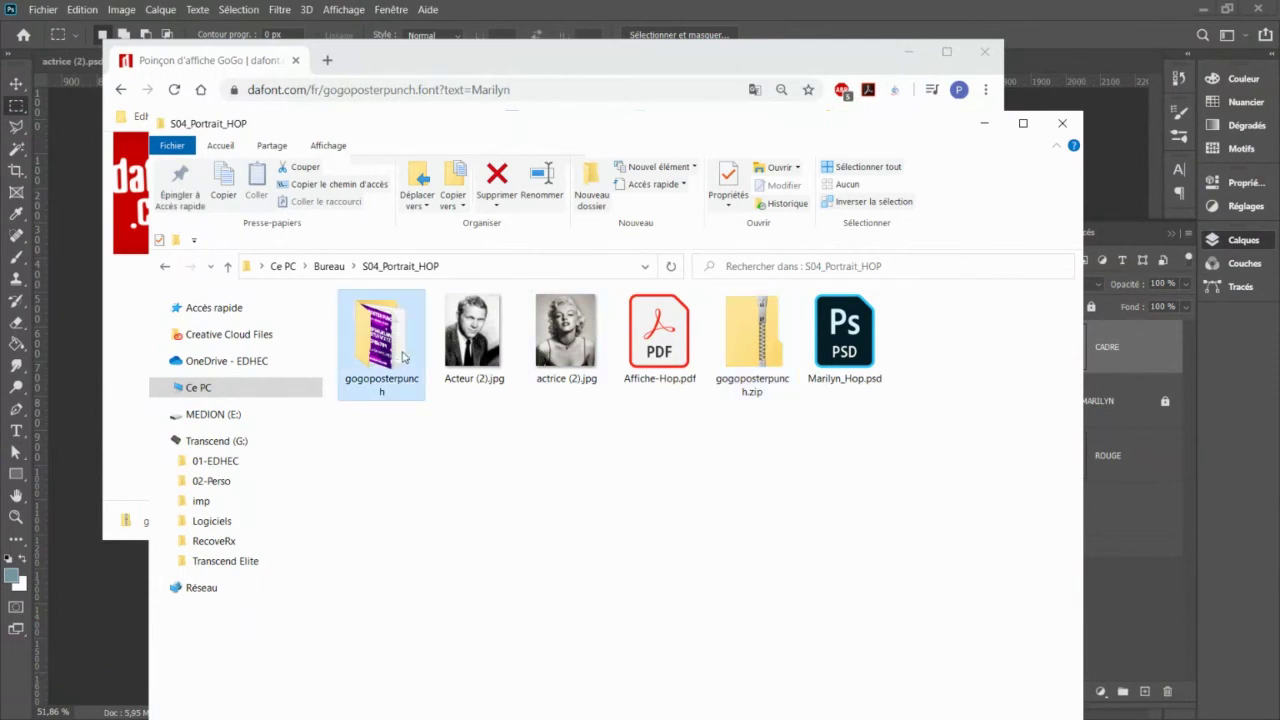
pyautogui.doubleClick(404, 358)
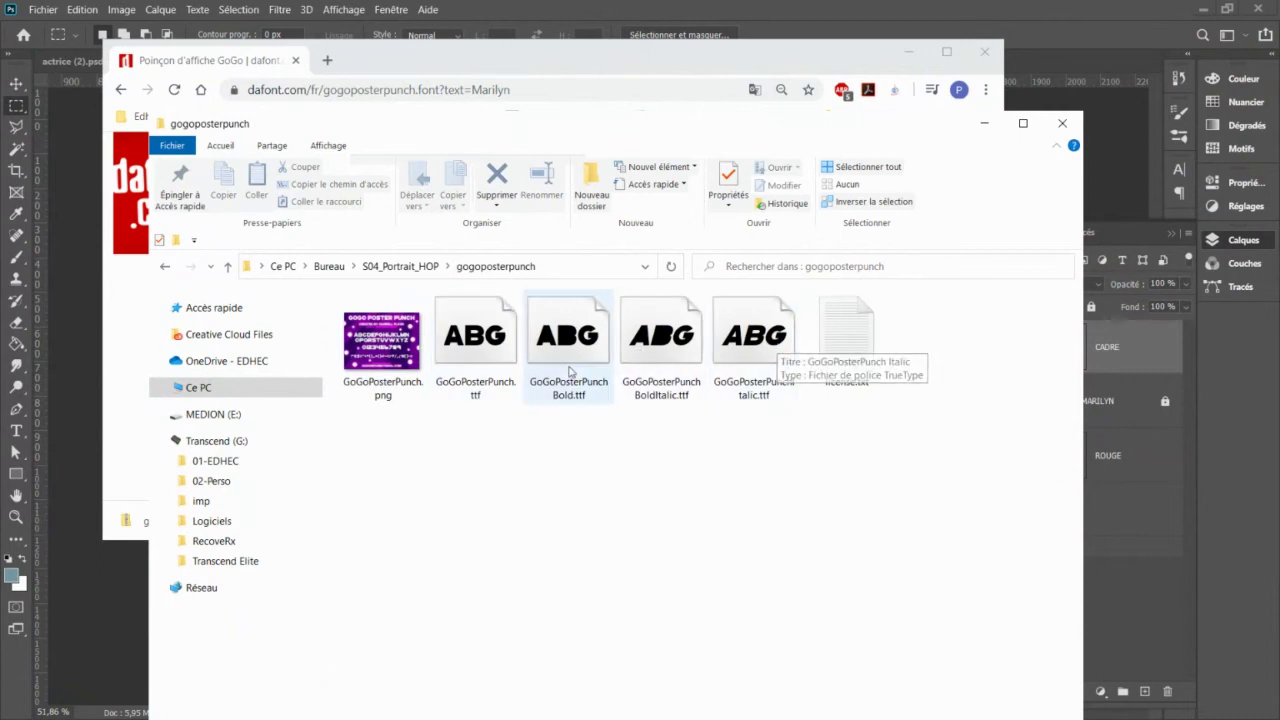
# Step: Preview the GoGoPosterPunch.ttf font file in the font viewer, then close the viewer
pyautogui.click(468, 325)
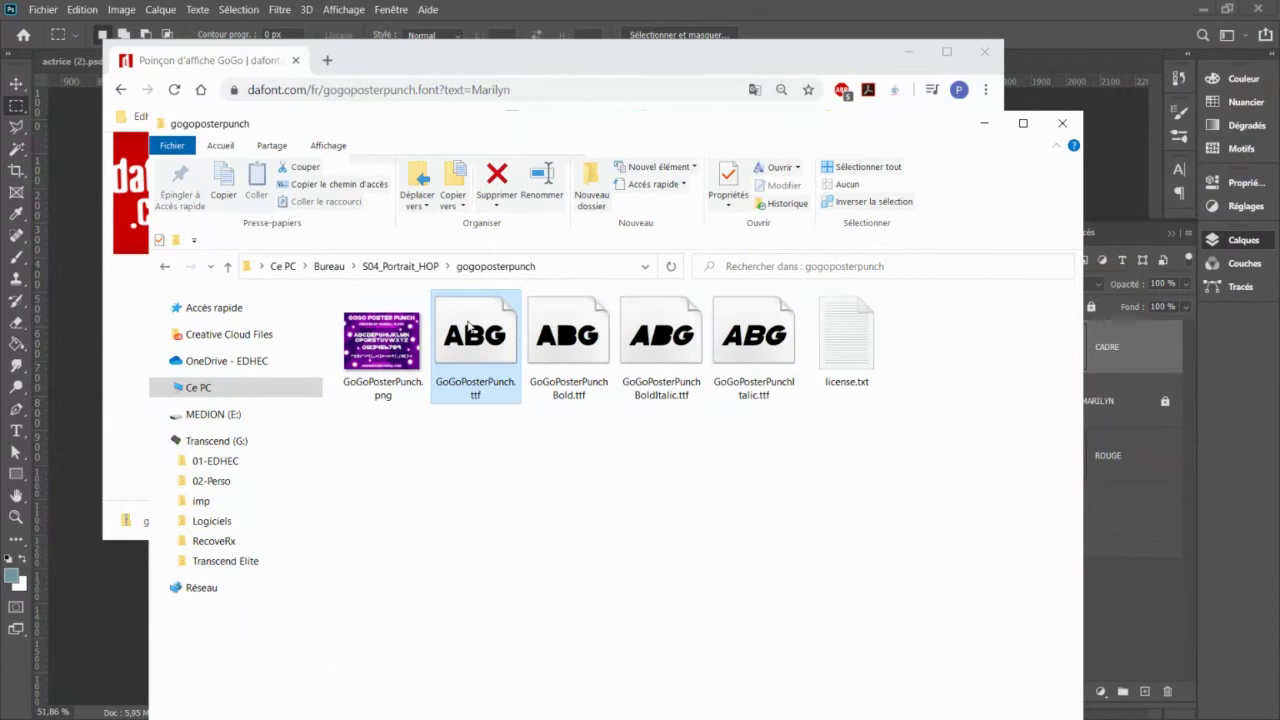
pyautogui.doubleClick(468, 325)
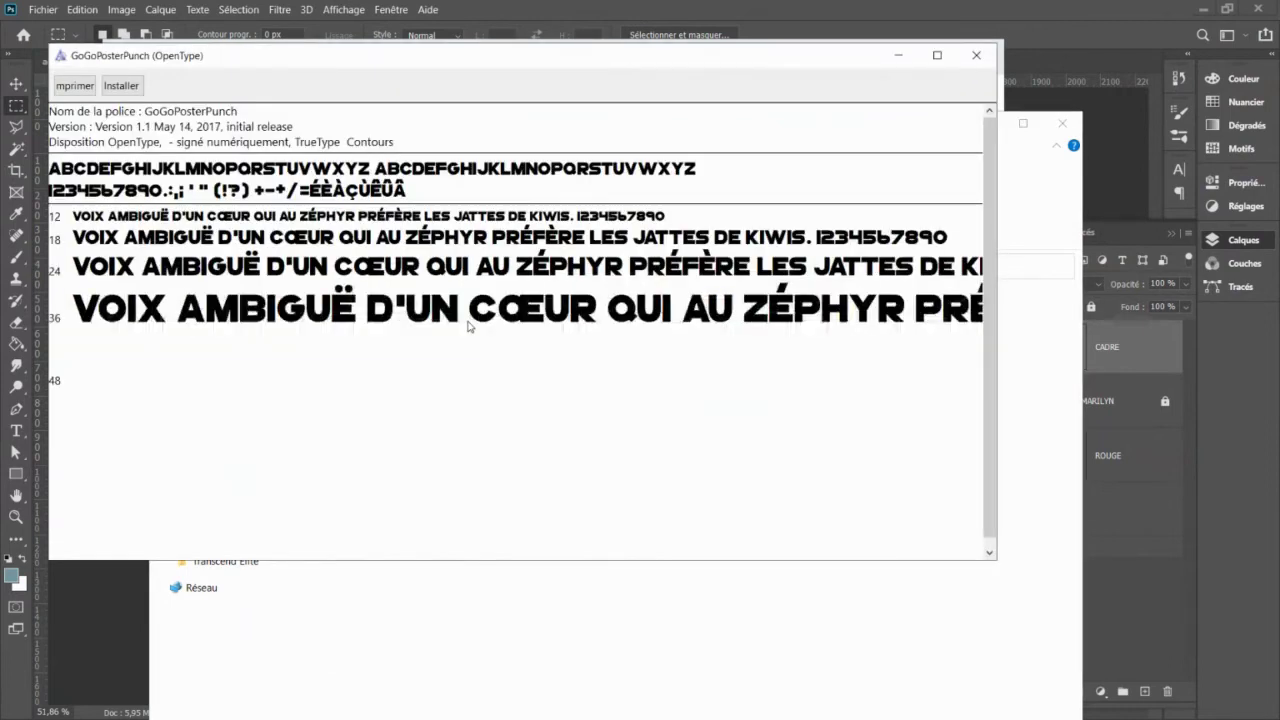
pyautogui.moveTo(517, 57); pyautogui.dragTo(604, 71)
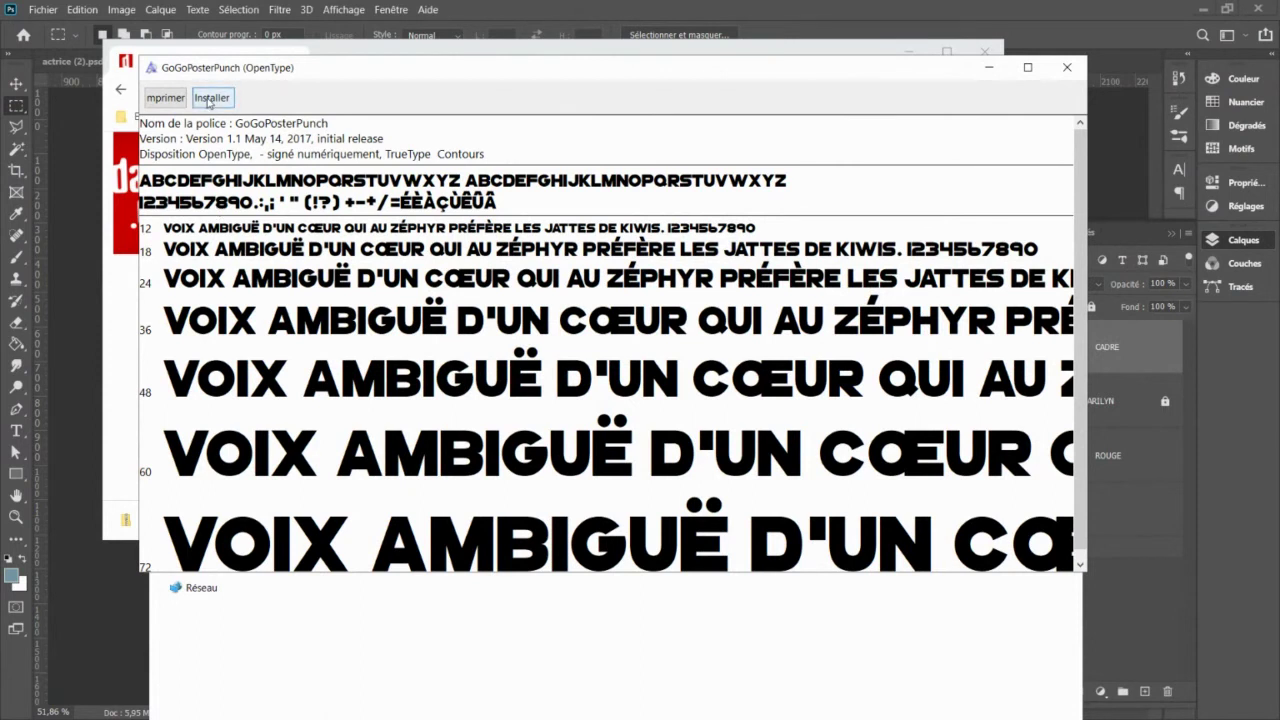
pyautogui.click(1068, 69)
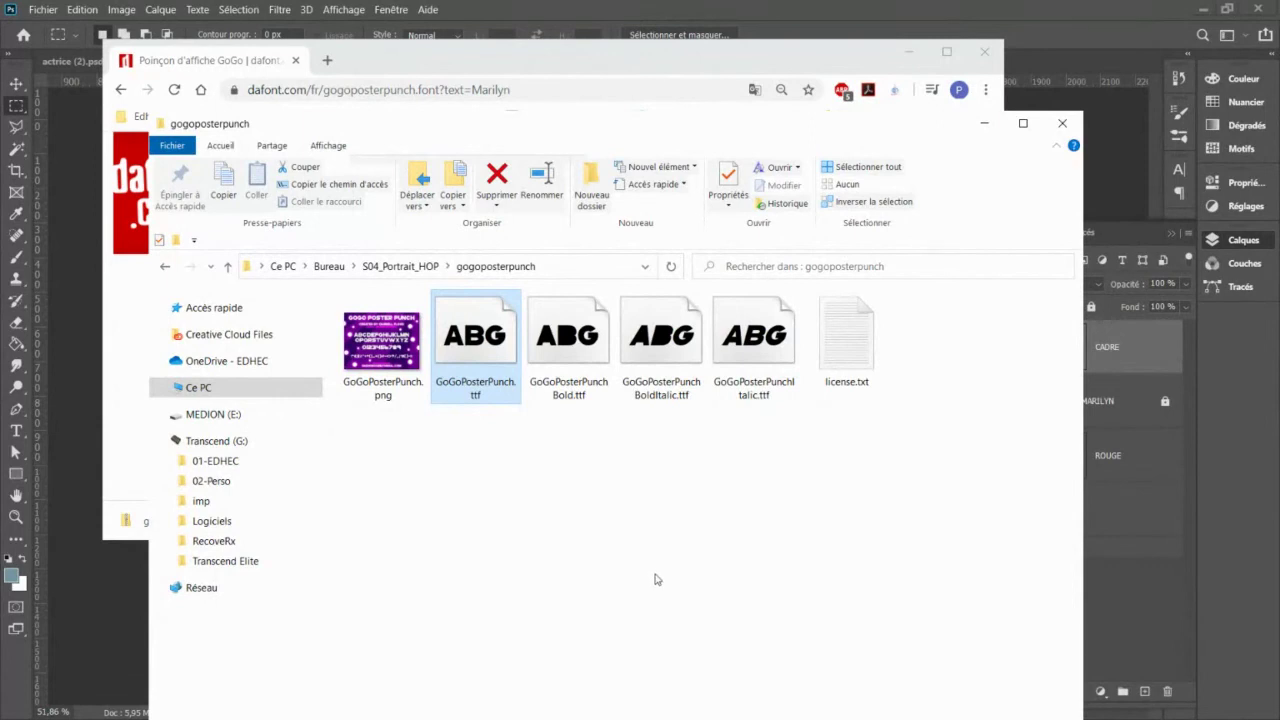
# Step: Switch to Photoshop, activate the Type tool and choose the GoGoPosterPunch font in the Regular style
pyautogui.click(558, 7)
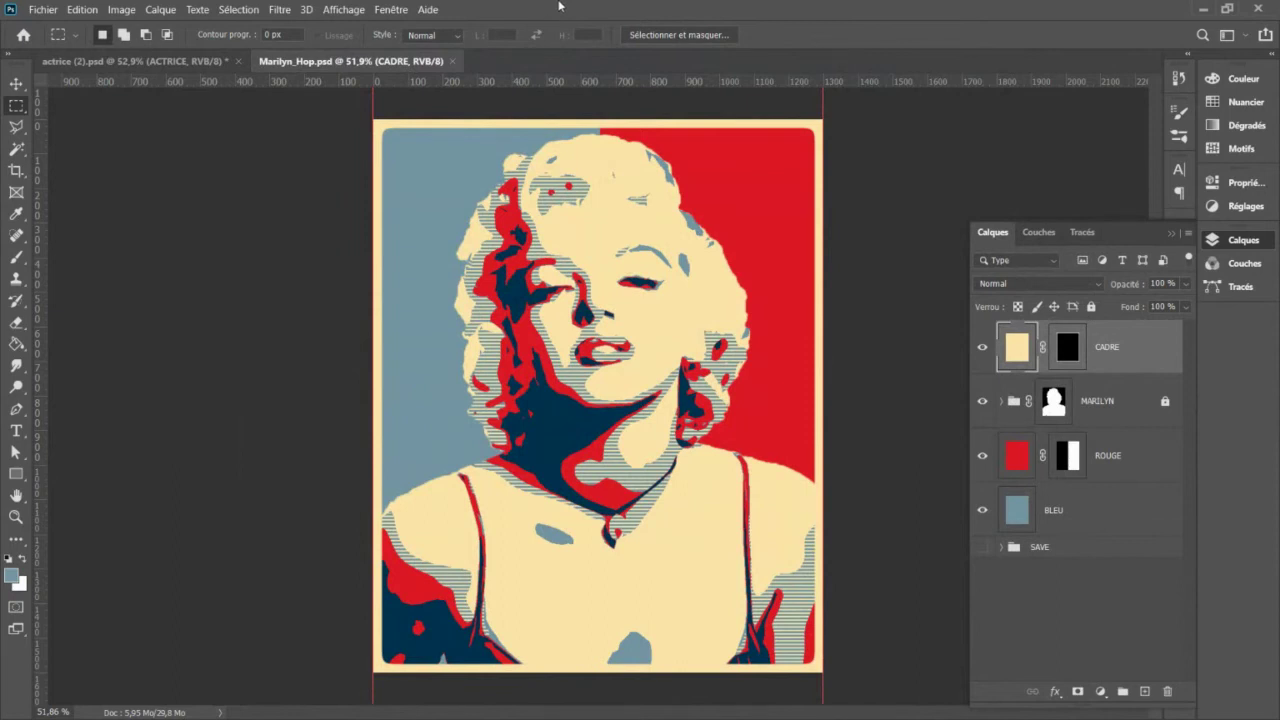
pyautogui.click(17, 430)
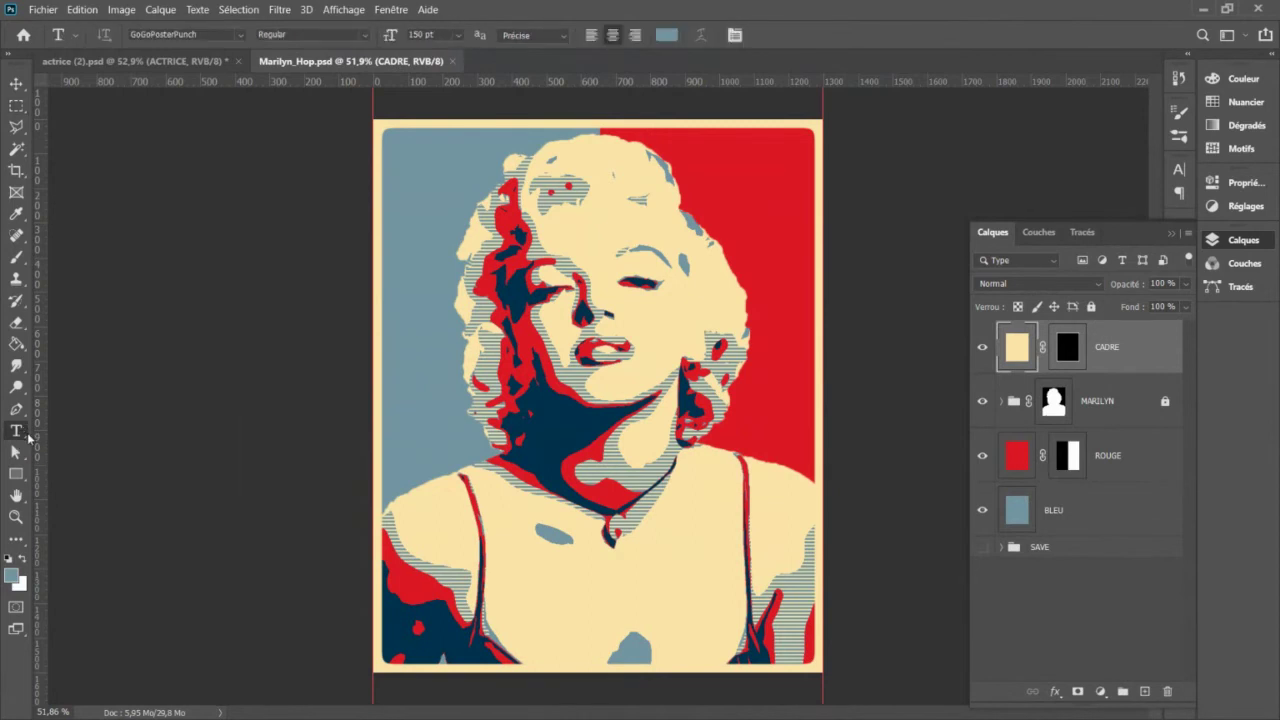
pyautogui.rightClick(30, 438)
pyautogui.click(76, 426)
pyautogui.click(241, 36)
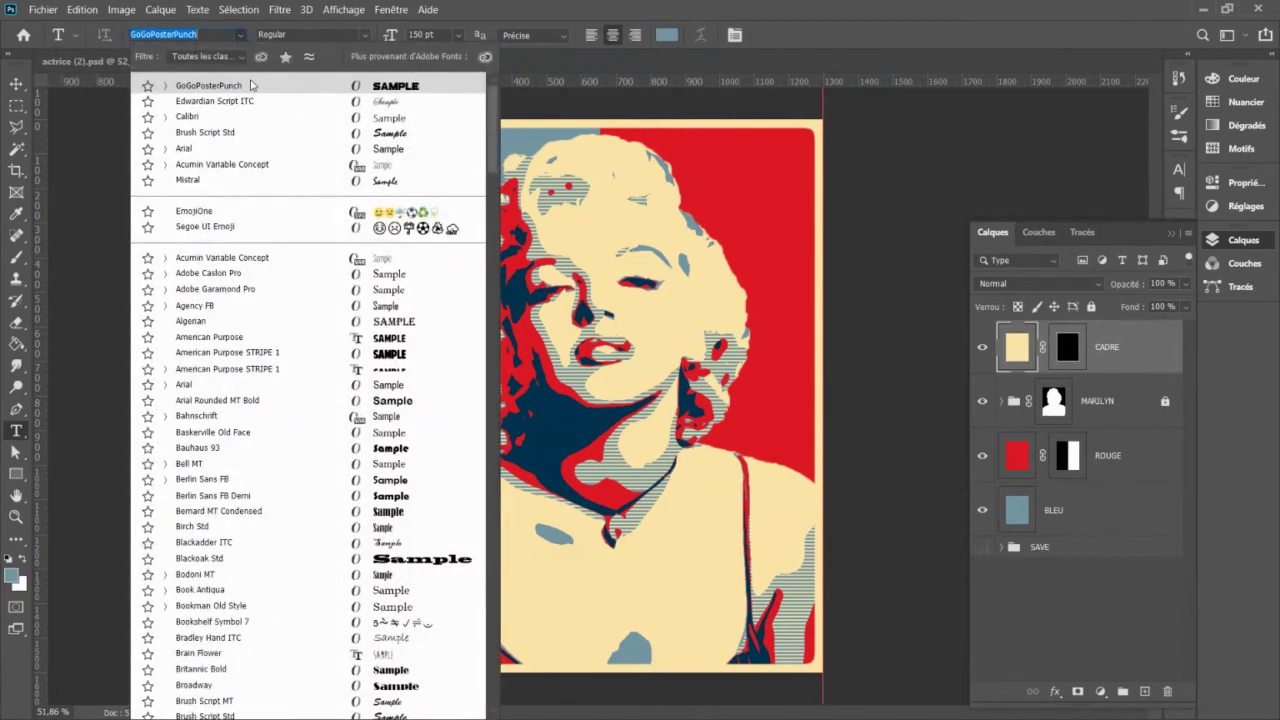
pyautogui.click(250, 85)
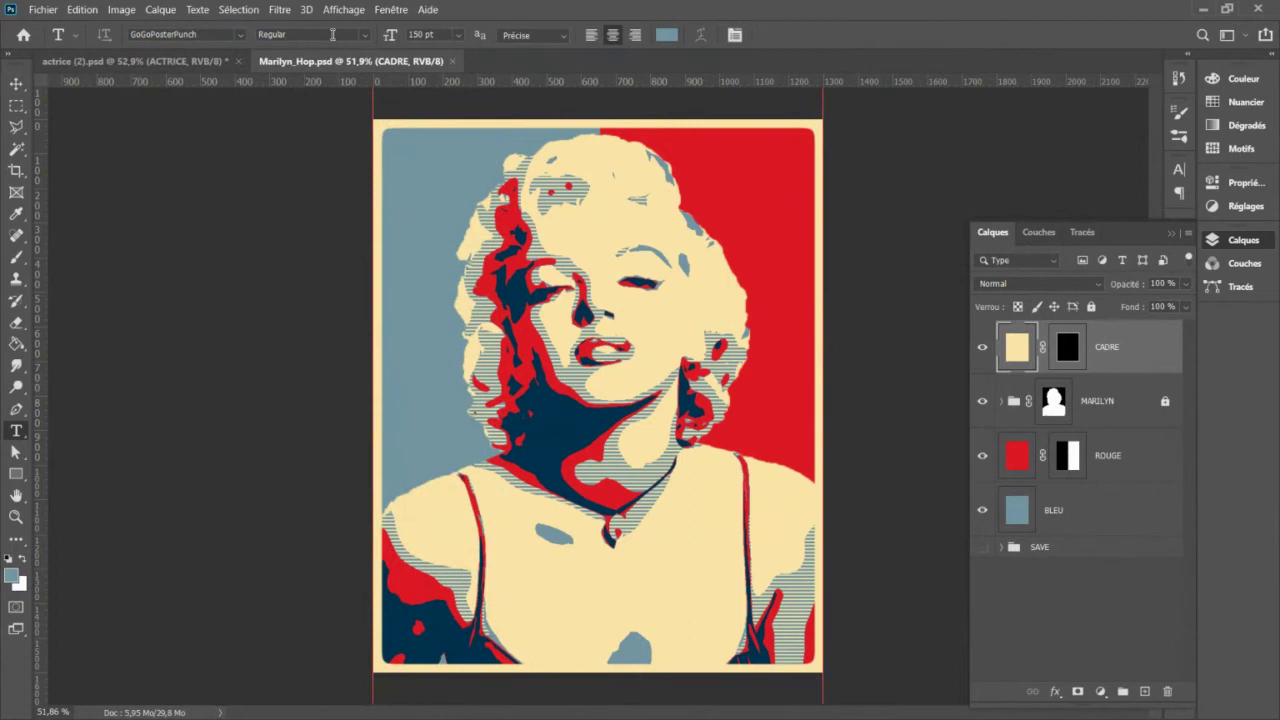
pyautogui.click(365, 35)
pyautogui.click(368, 38)
# Step: Try the 24 pt preset for the text size, then set the size to 150 pt
pyautogui.click(458, 36)
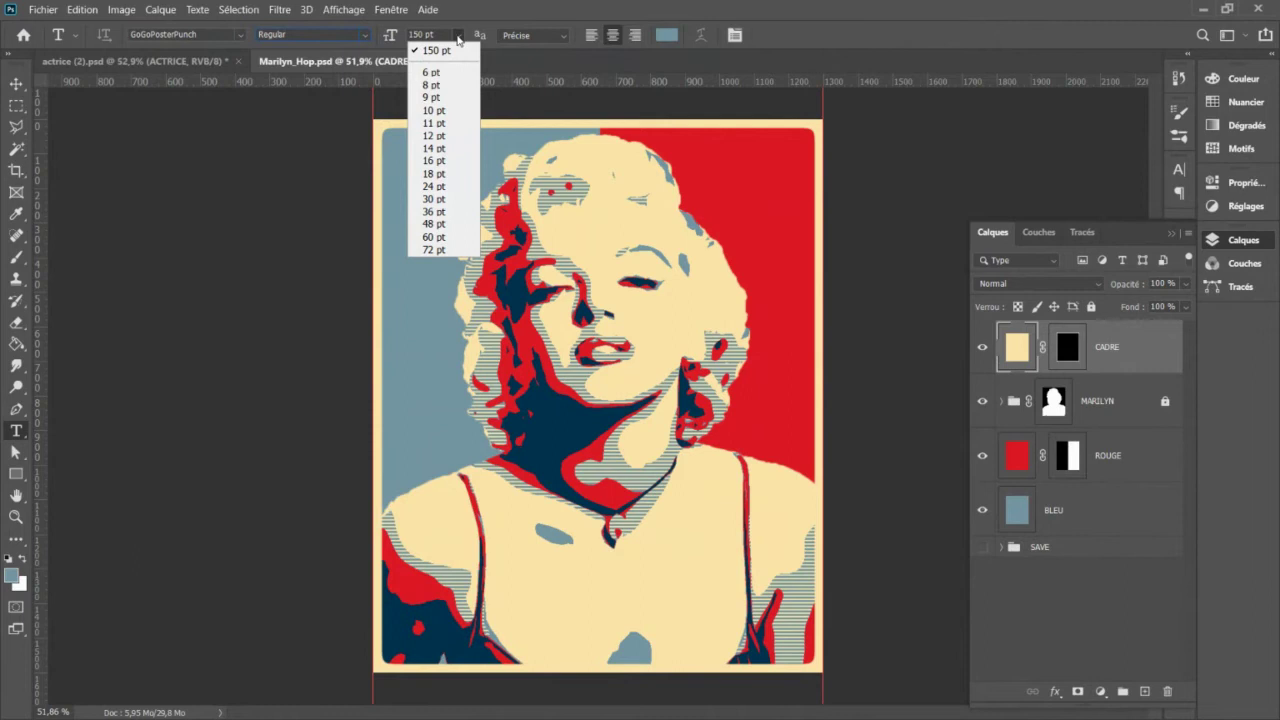
pyautogui.click(433, 186)
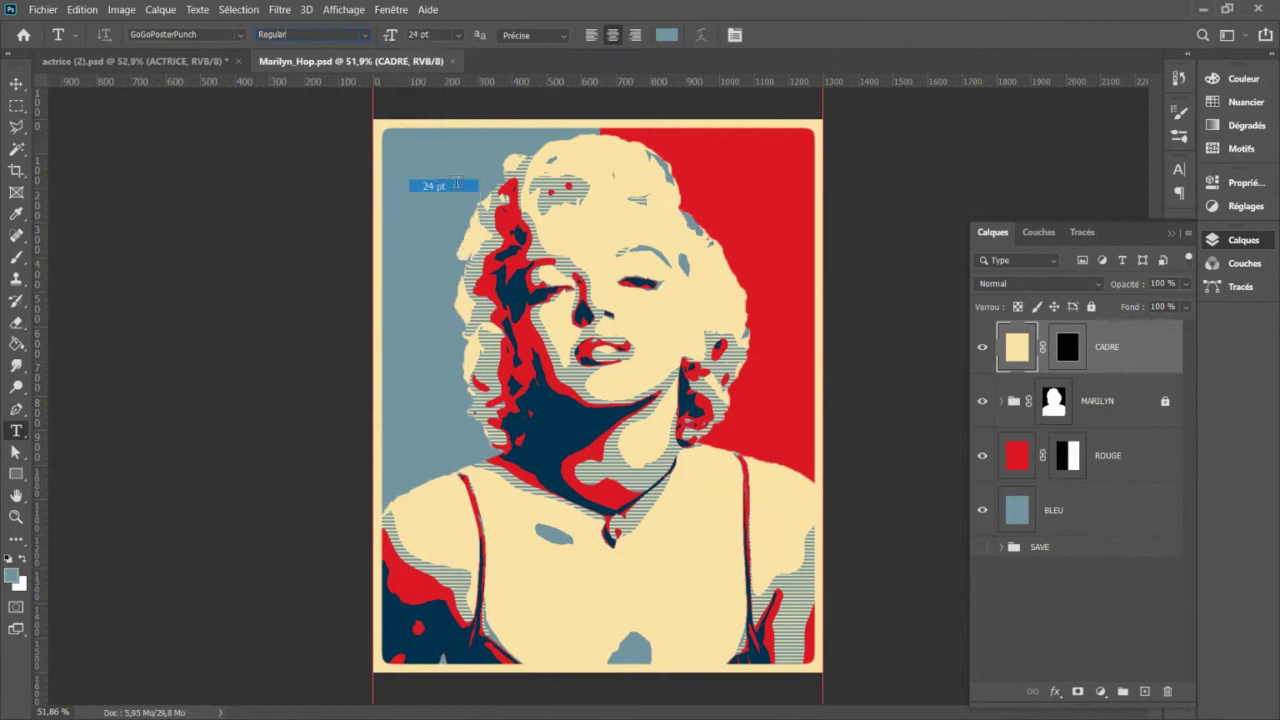
pyautogui.click(457, 36)
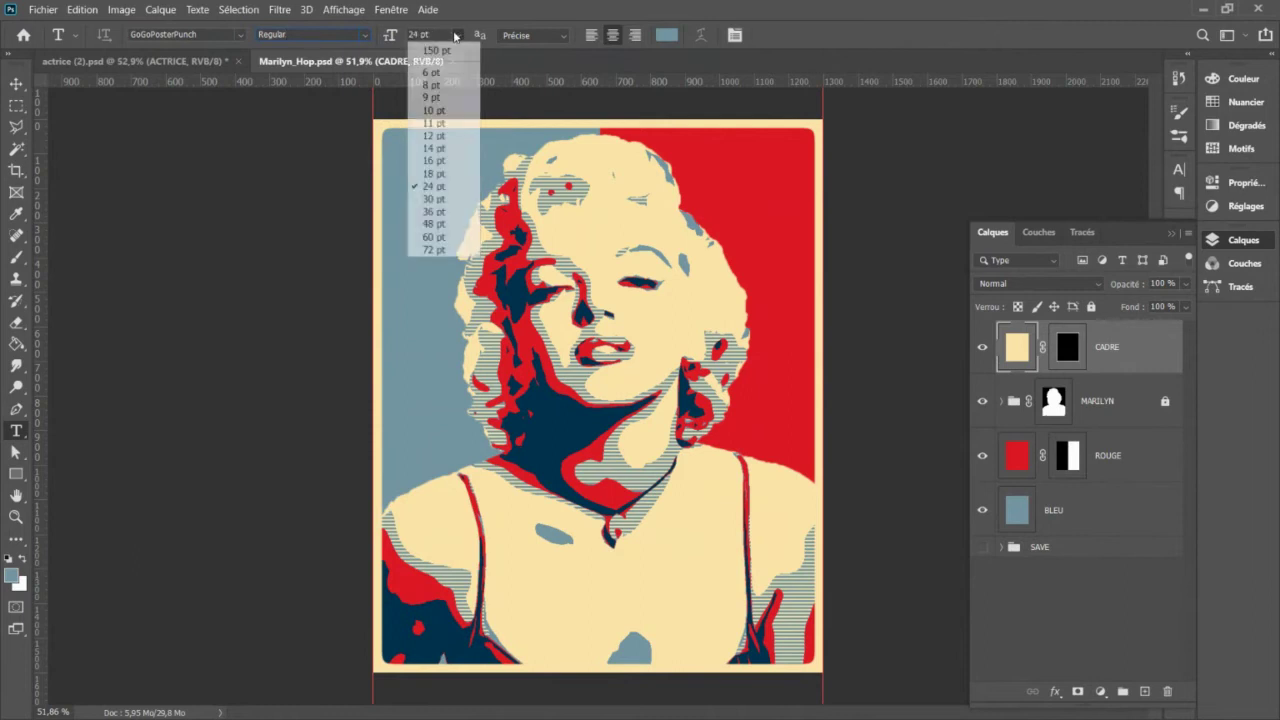
pyautogui.click(443, 33)
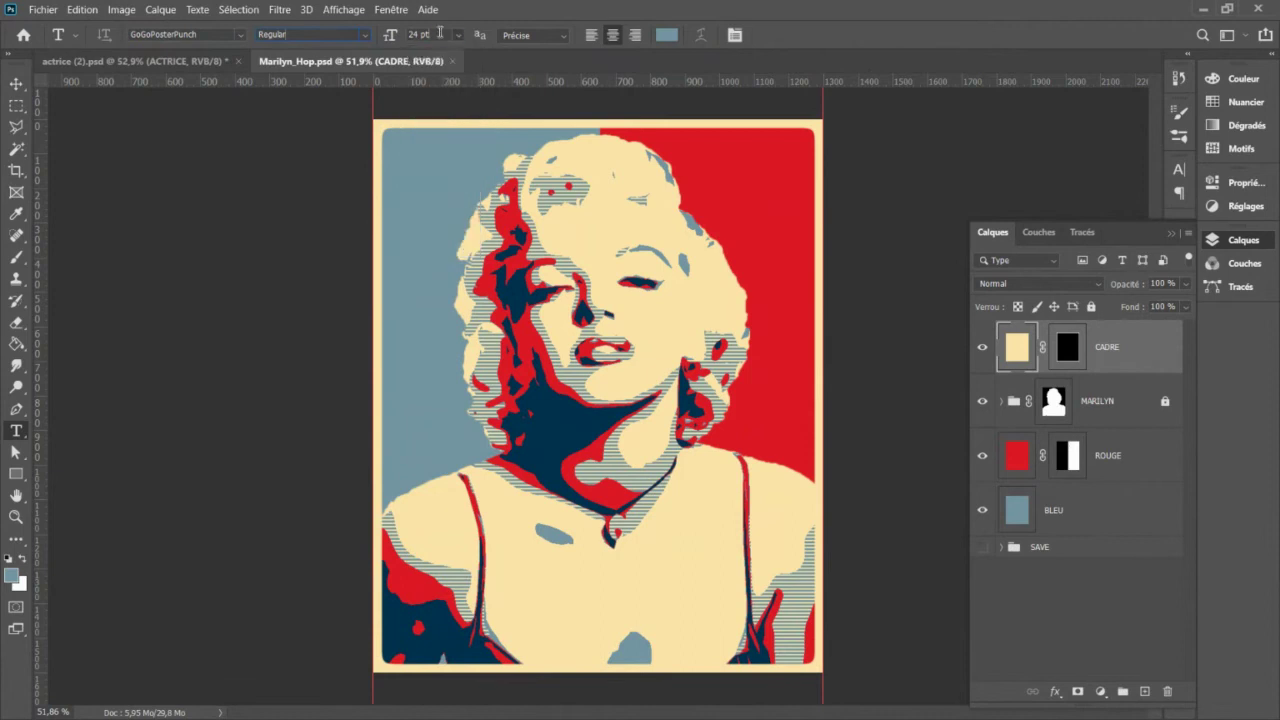
pyautogui.write('150')
# Step: Set the text colour to the blue-grey #7497a3 by sampling it from the poster's background
pyautogui.click(665, 35)
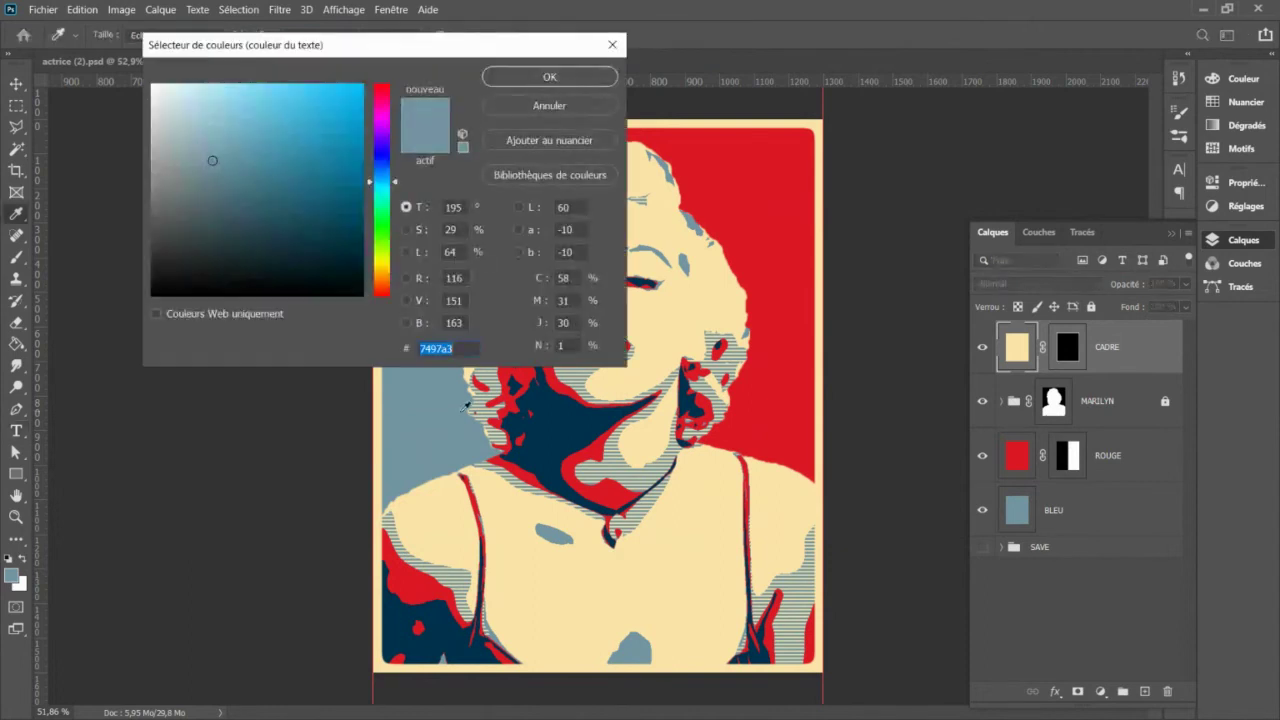
pyautogui.click(580, 422)
pyautogui.click(799, 216)
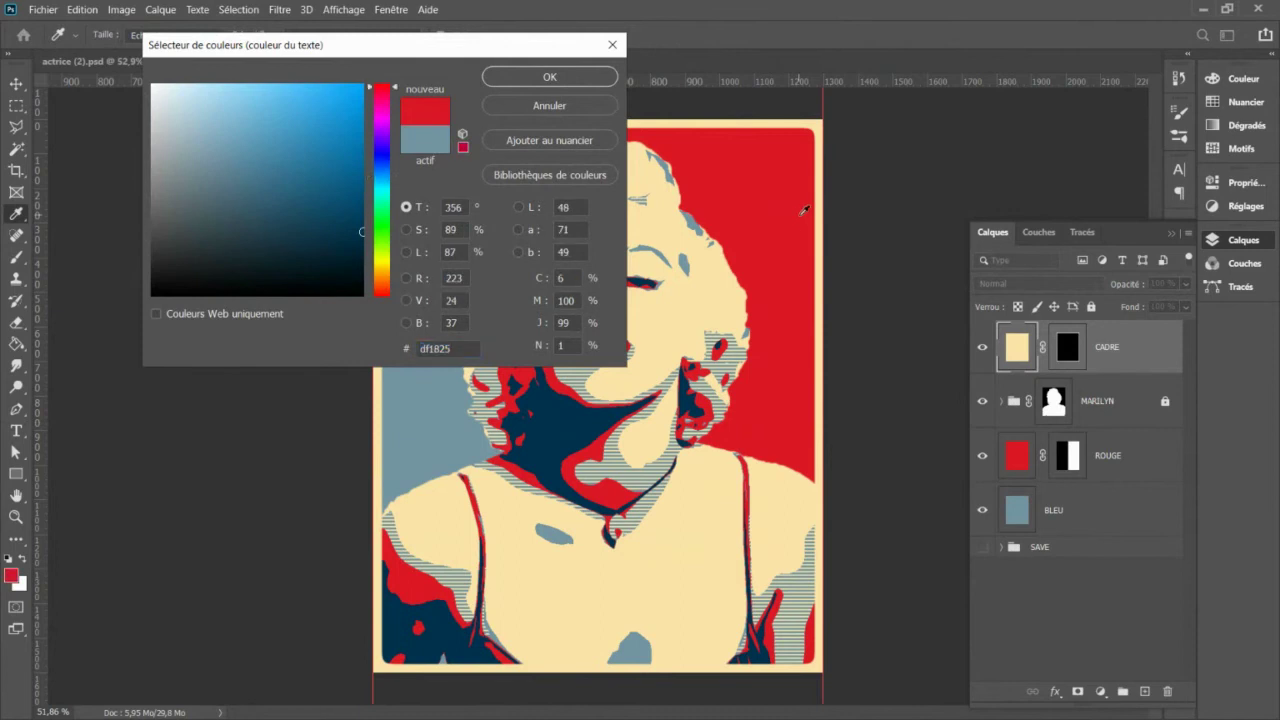
pyautogui.click(401, 440)
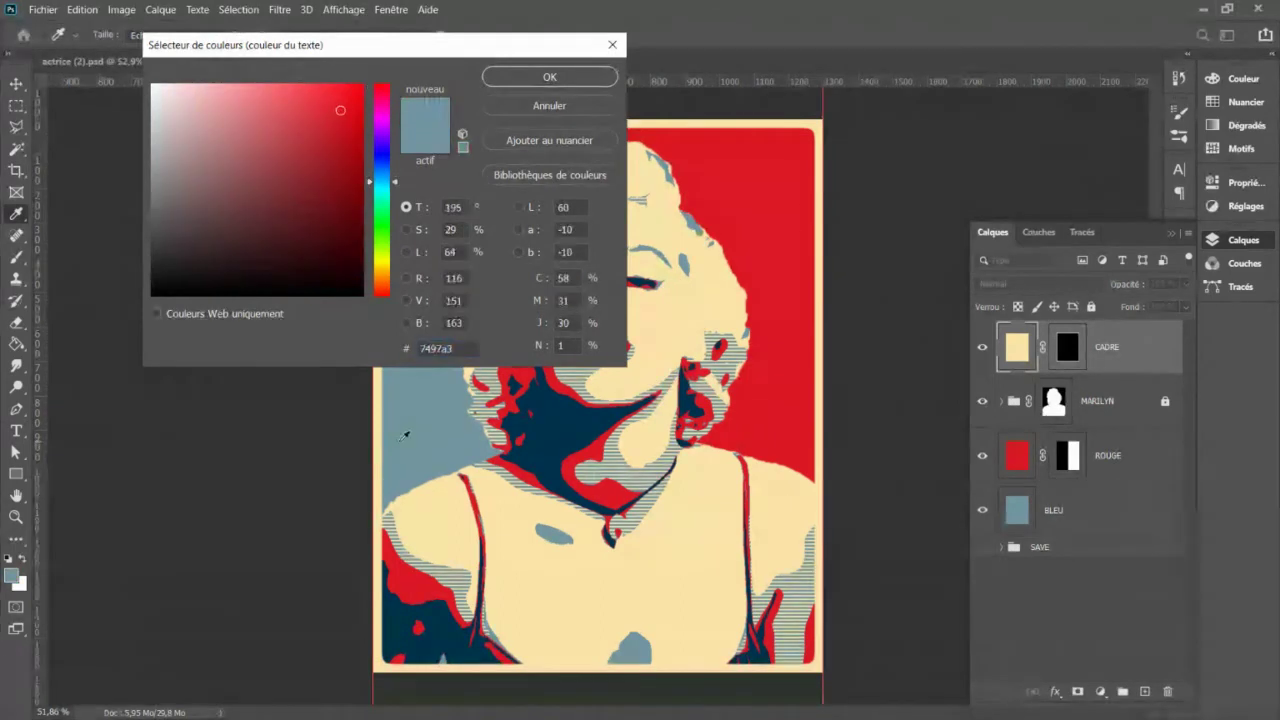
pyautogui.click(527, 78)
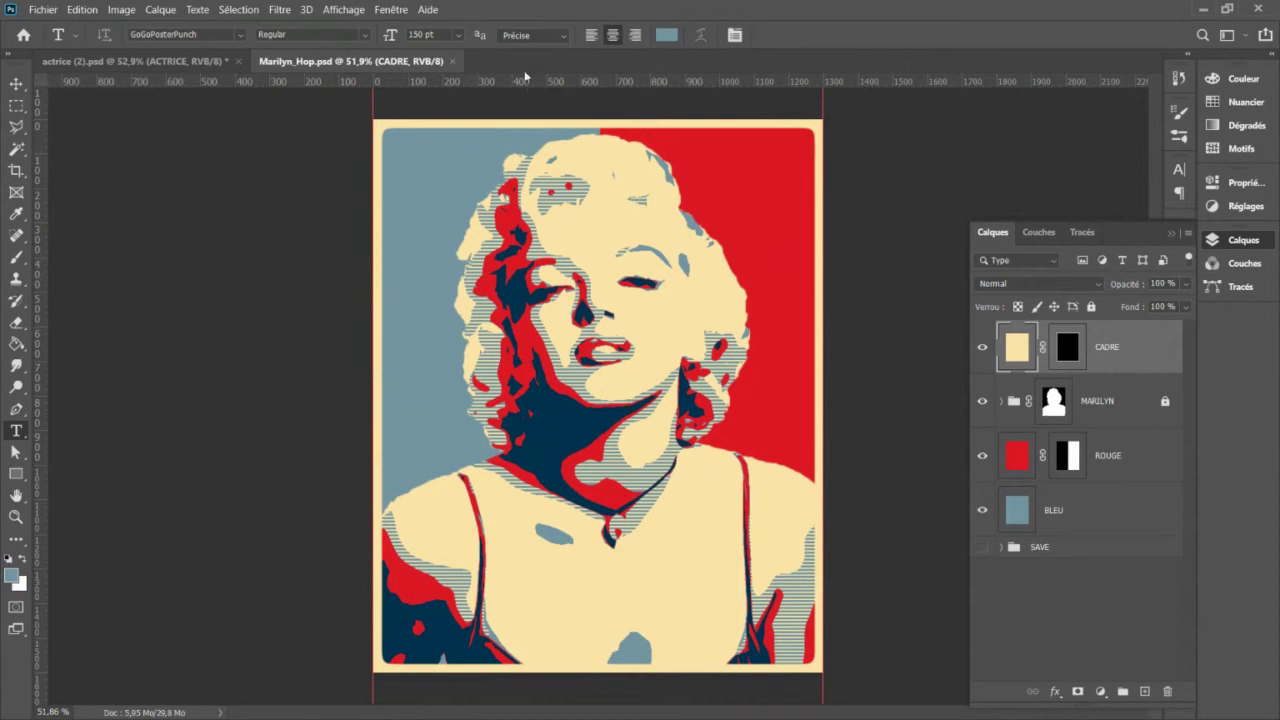
# Step: Add the text MARILYN across the chest in the lower part of the poster and commit it
pyautogui.click(607, 590)
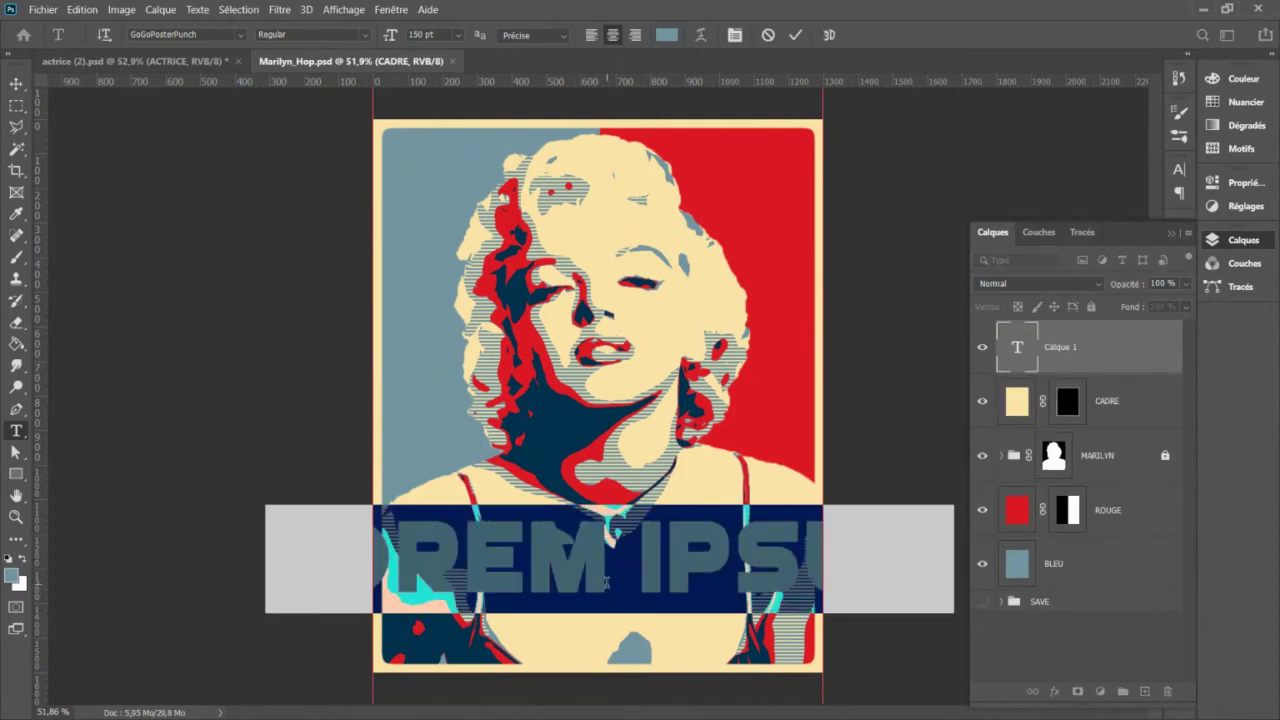
pyautogui.write('MAR')
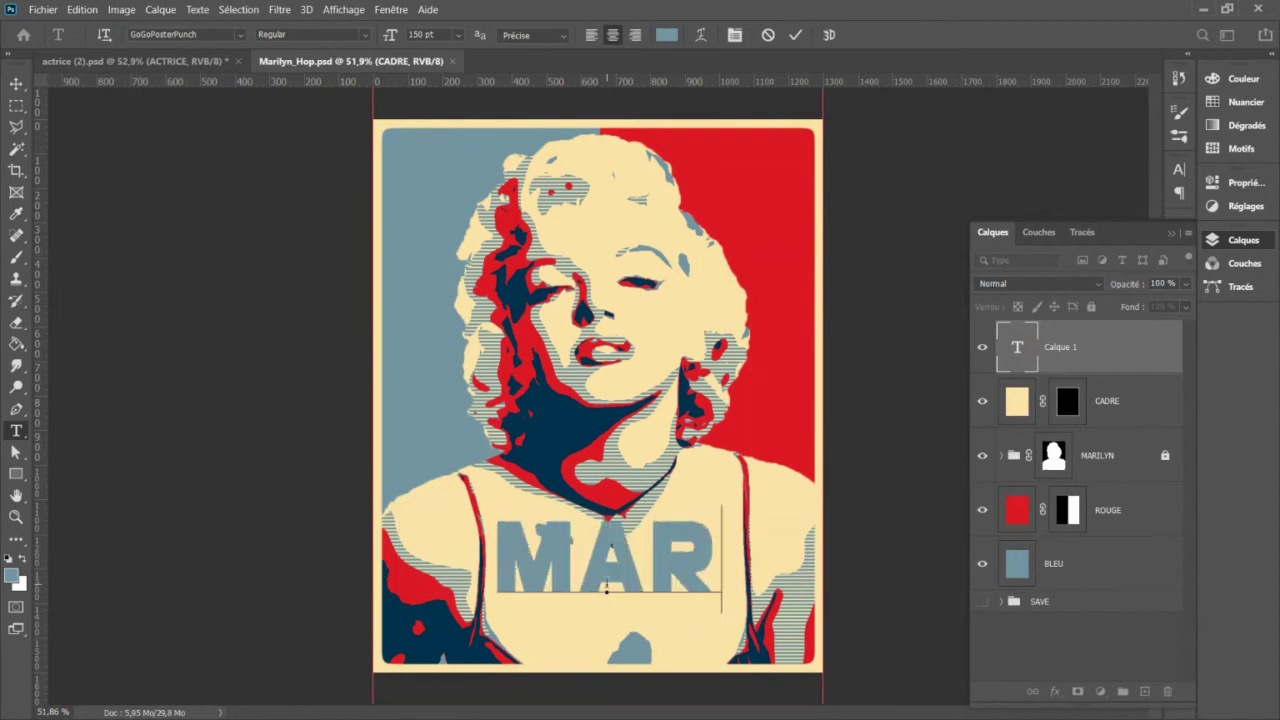
pyautogui.write('ILYN')
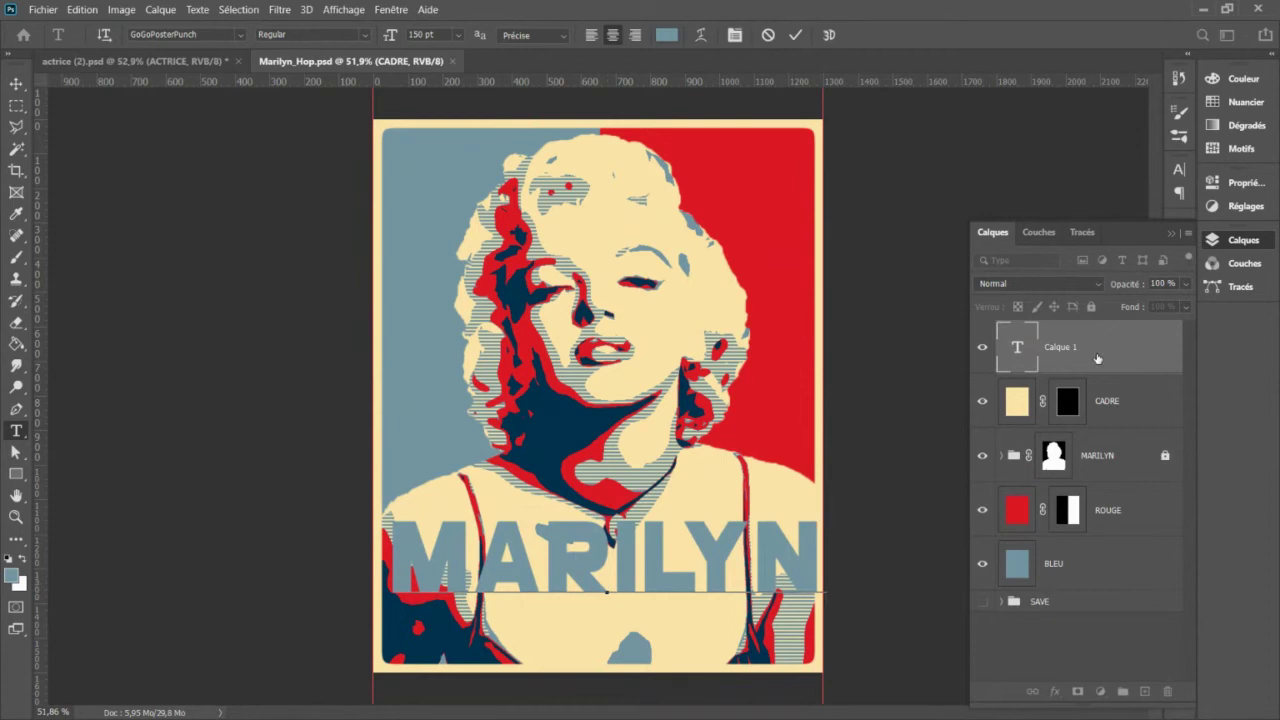
pyautogui.click(1097, 327)
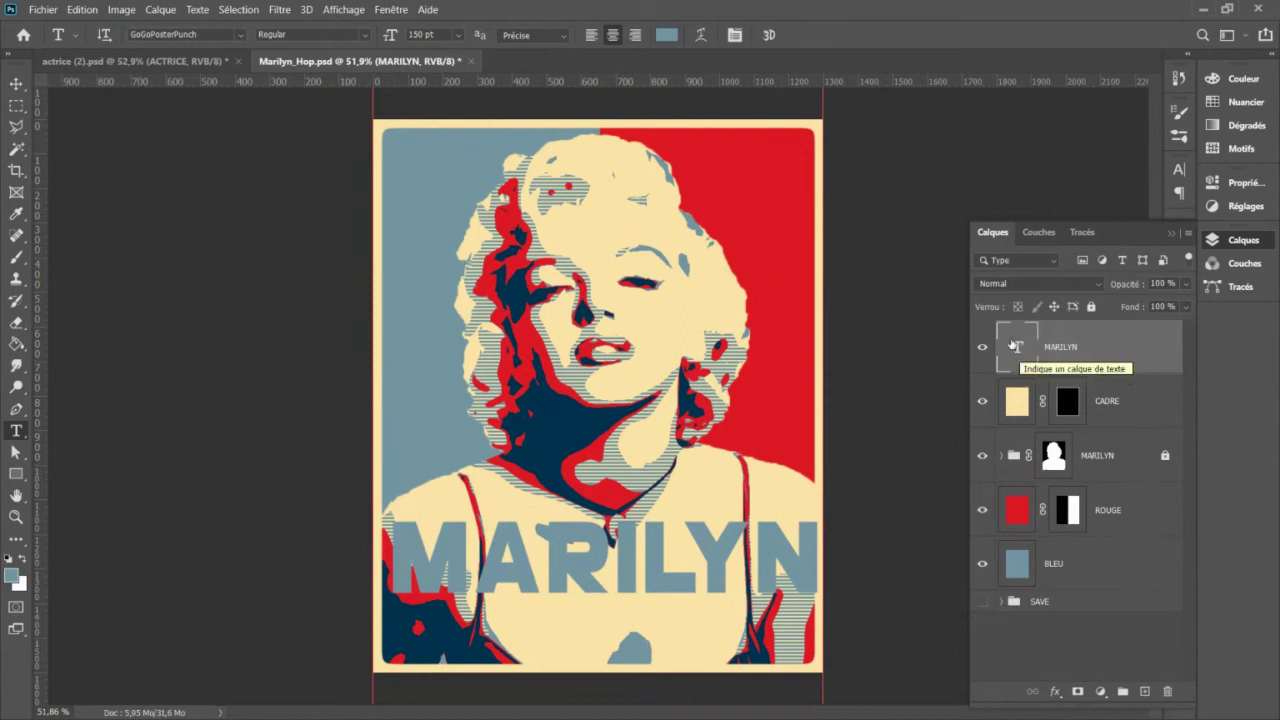
# Step: Move the MARILYN text down so it sits just inside the poster's lower frame edge
pyautogui.doubleClick(1020, 349)
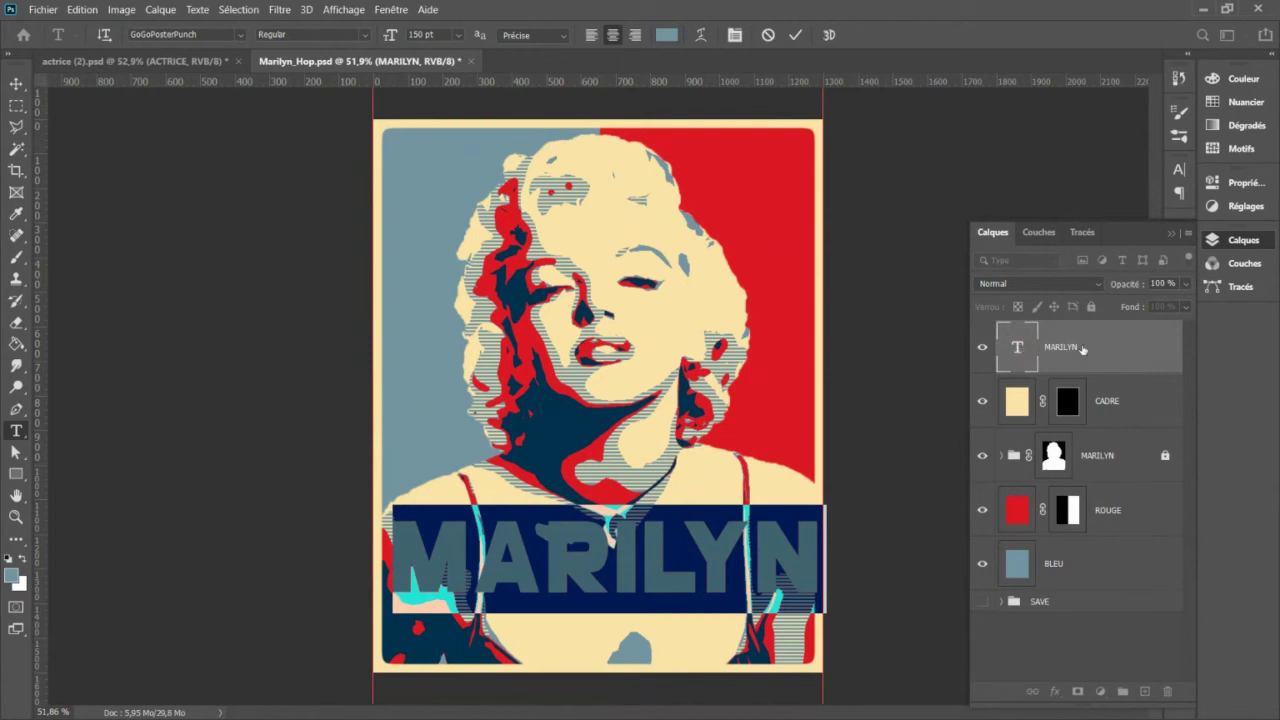
pyautogui.click(1082, 349)
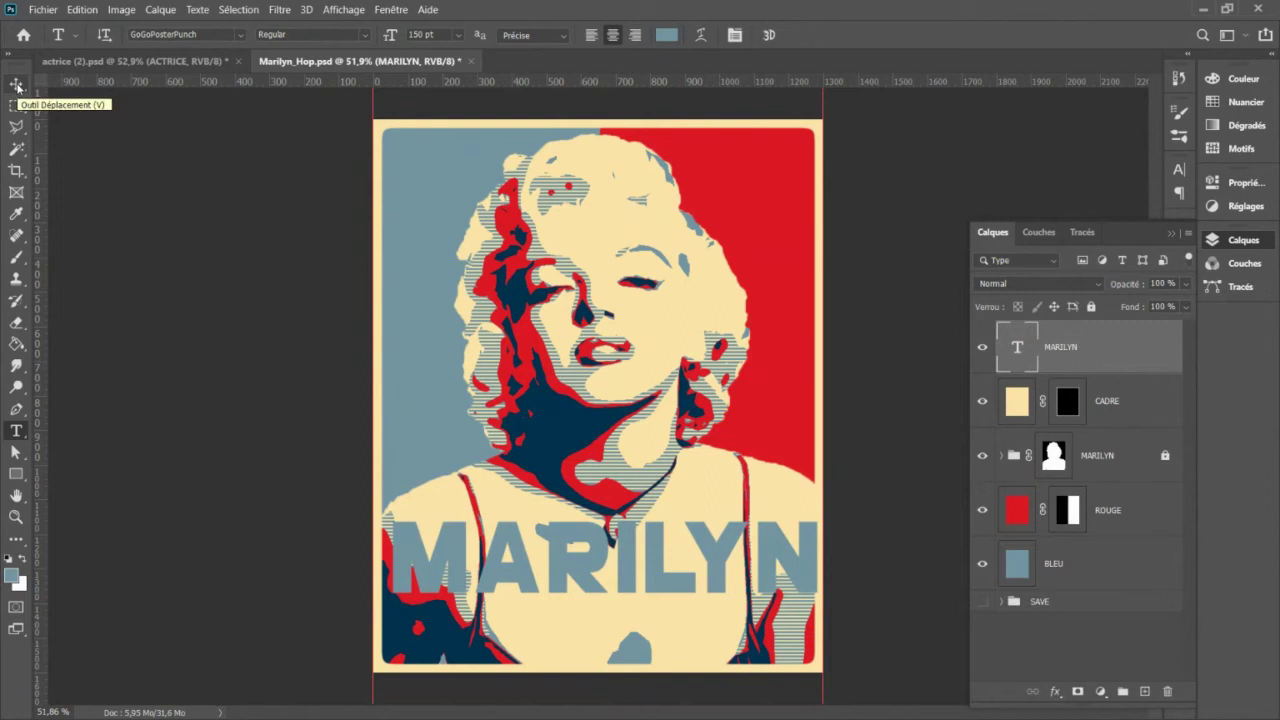
pyautogui.click(17, 84)
pyautogui.moveTo(602, 548); pyautogui.dragTo(621, 614)
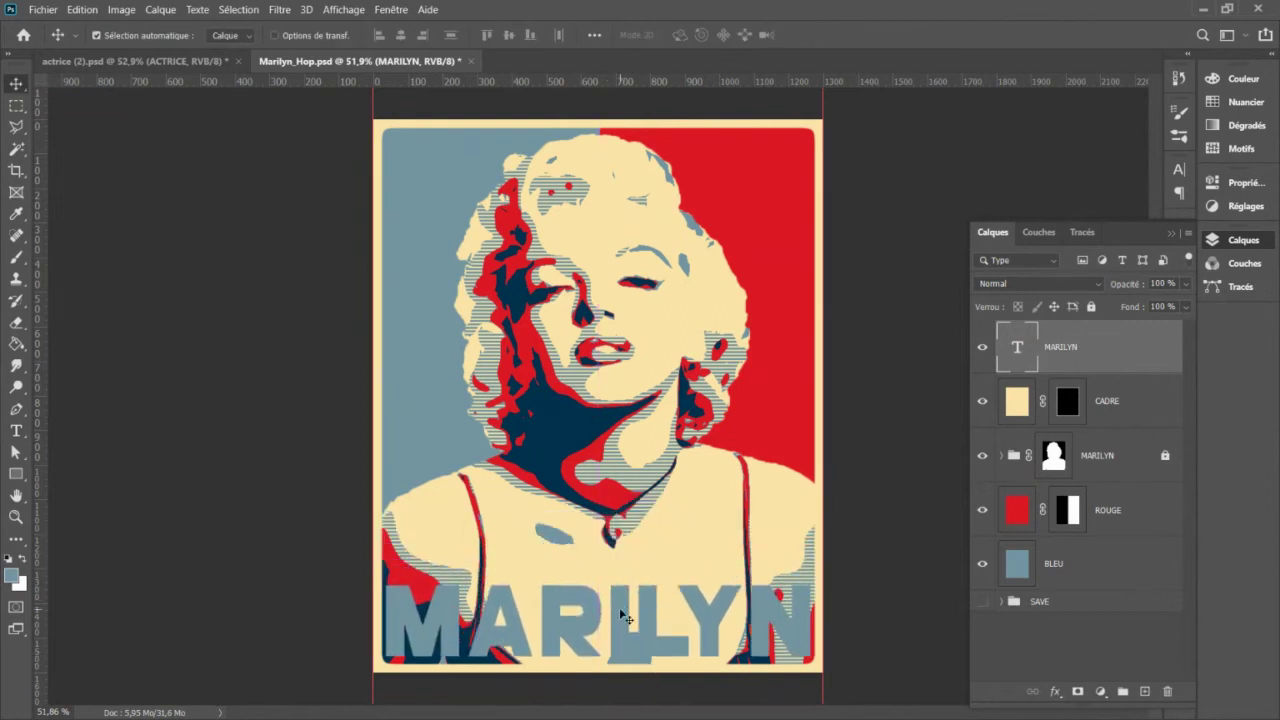
# Step: Try a 100% vertical scale on the MARILYN text, then set it back to 200%
pyautogui.doubleClick(1018, 348)
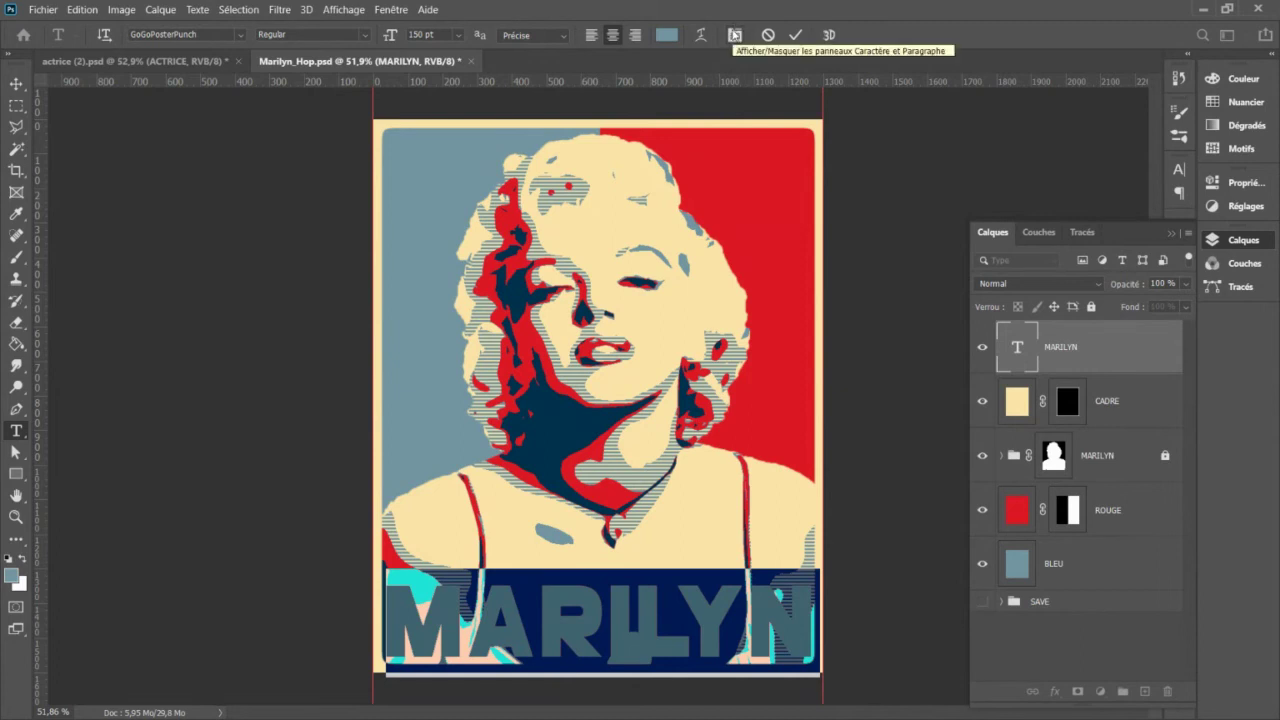
pyautogui.click(734, 35)
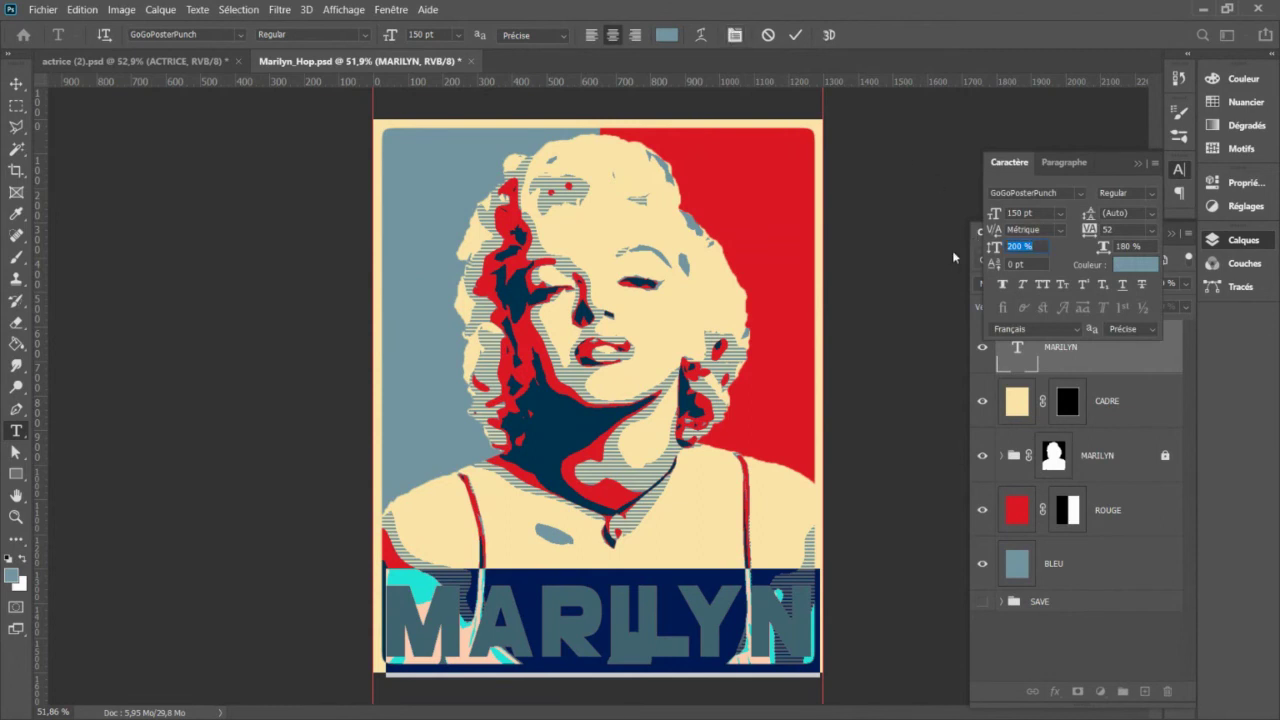
pyautogui.write('100 %')
pyautogui.press('Return')
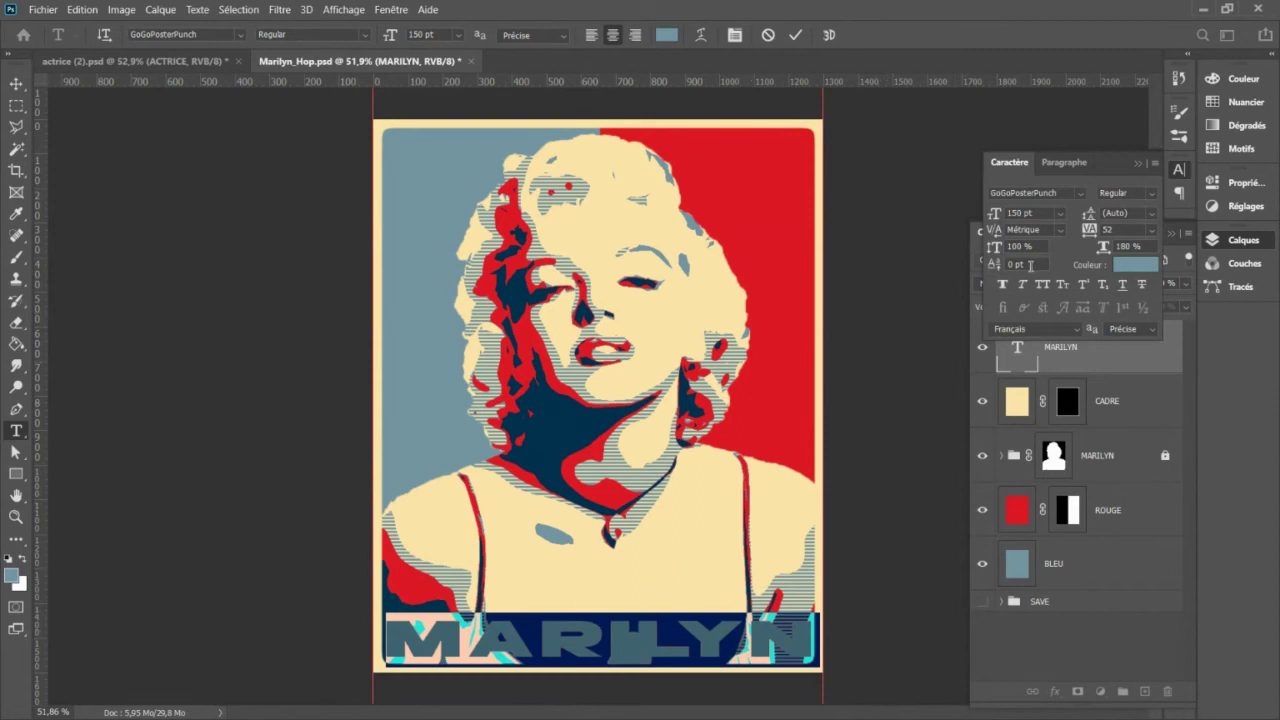
pyautogui.click(998, 265)
pyautogui.click(1017, 246)
pyautogui.write('200')
pyautogui.press('Tab')
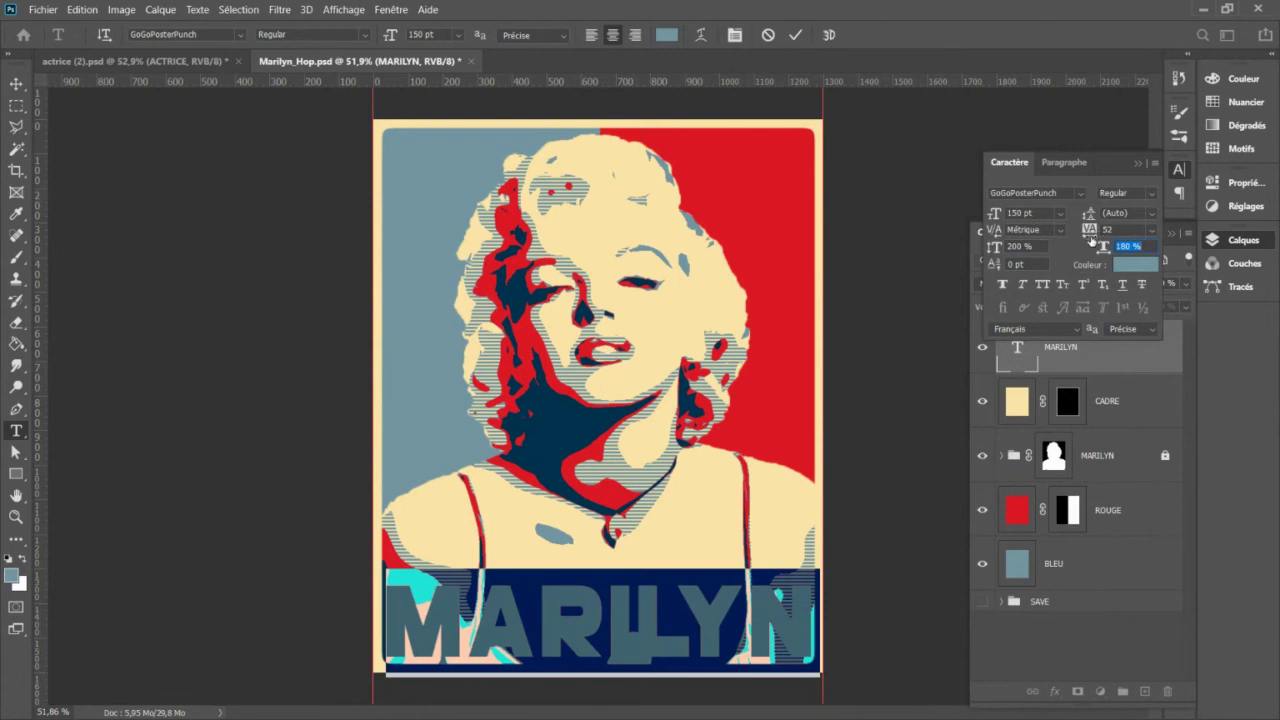
# Step: Check the MARILYN text's tracking setting, close the character settings and leave text editing
pyautogui.click(1110, 230)
pyautogui.moveTo(1092, 232); pyautogui.dragTo(1091, 236)
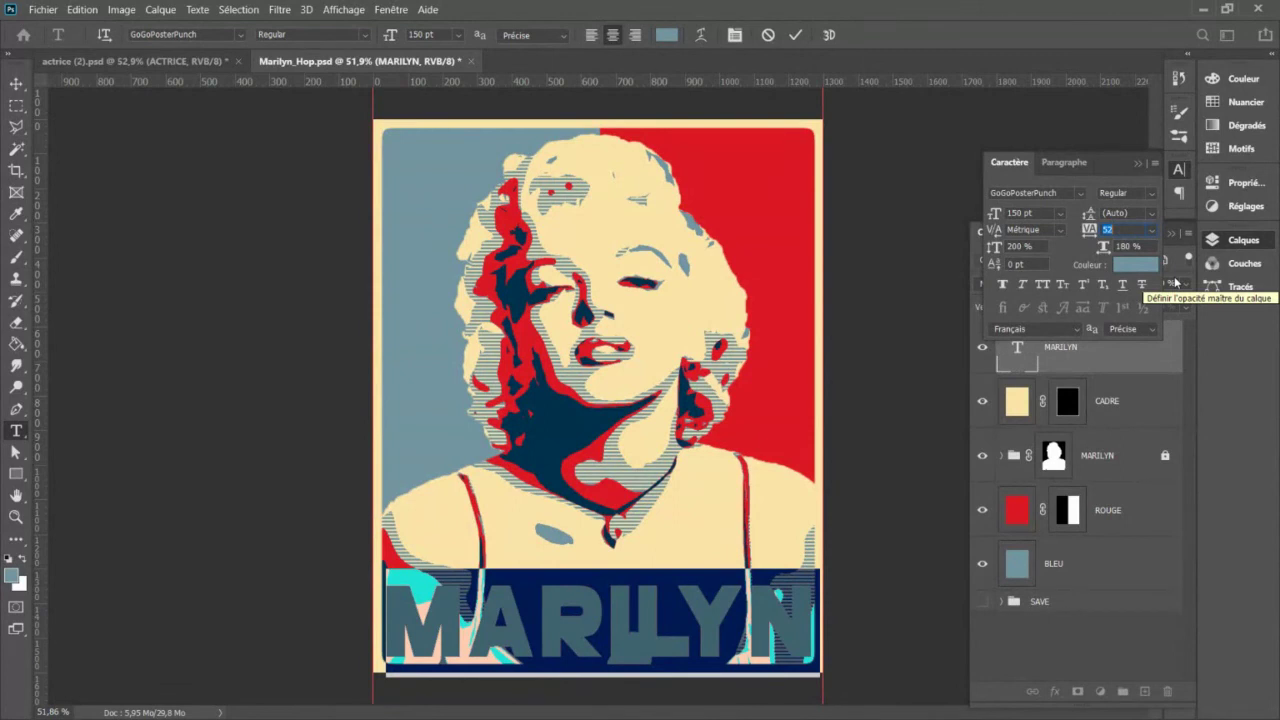
pyautogui.click(1137, 161)
pyautogui.click(1078, 354)
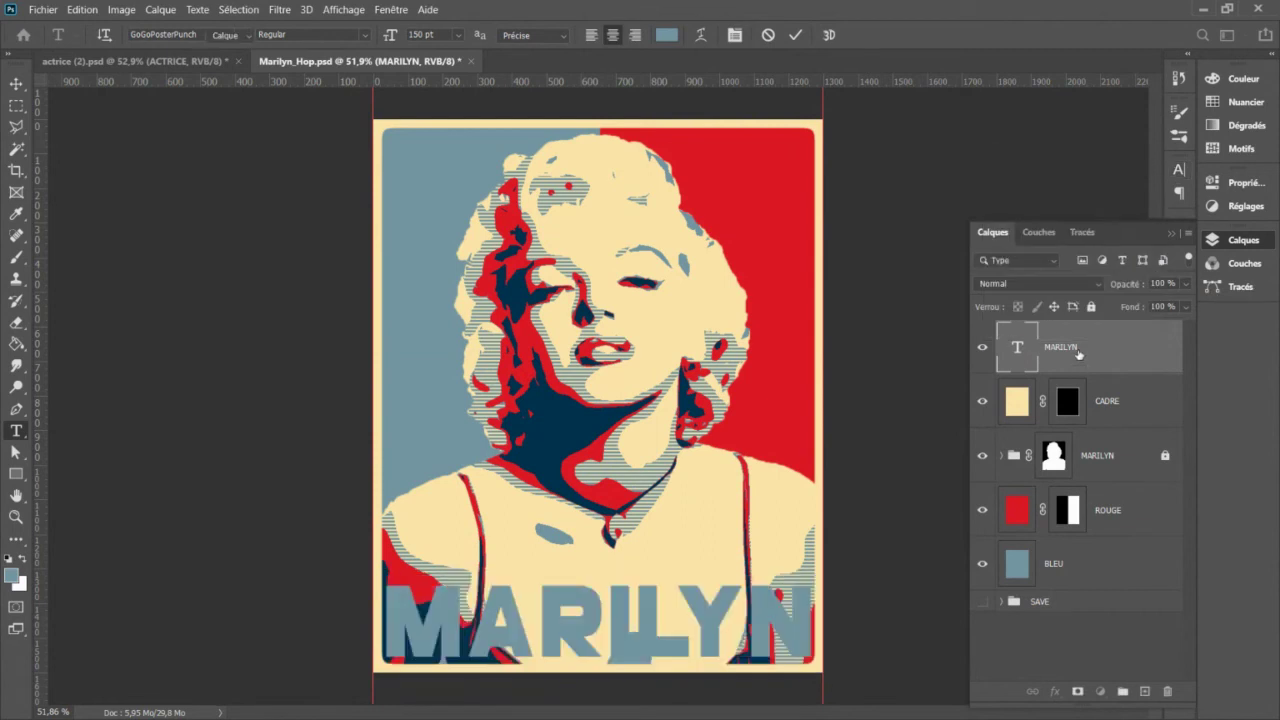
pyautogui.press('v')
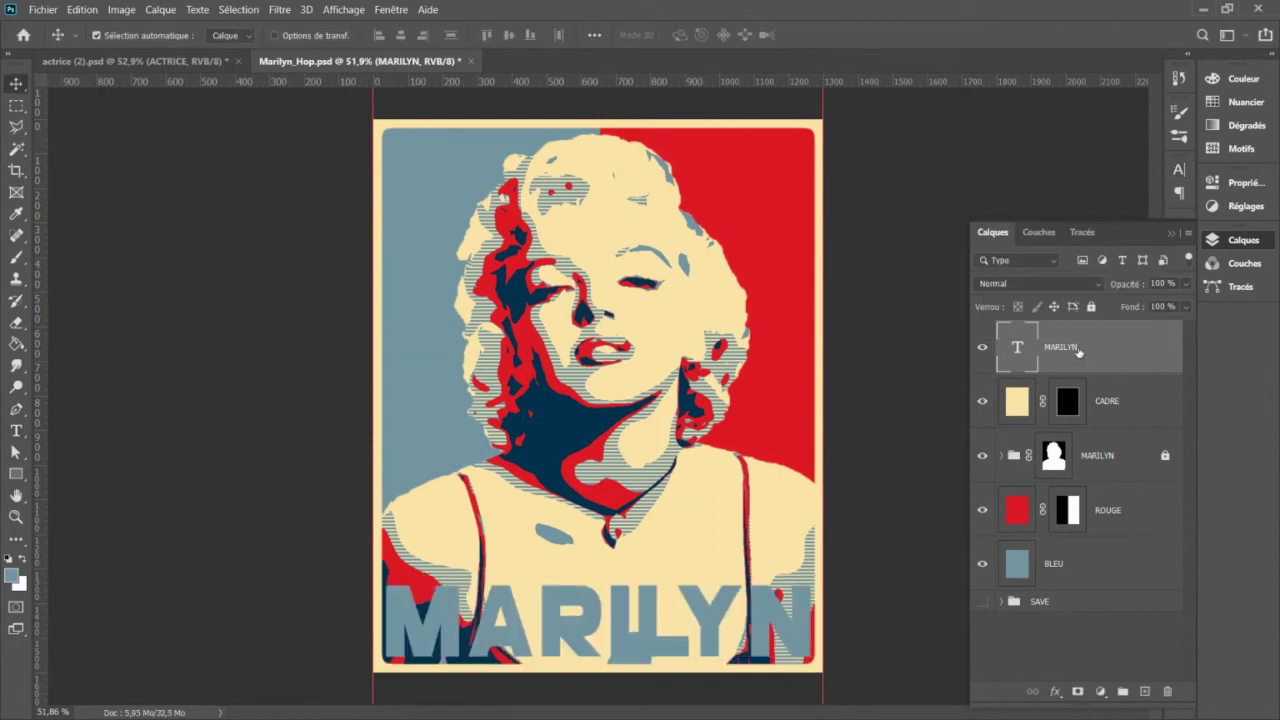
pyautogui.doubleClick(1017, 352)
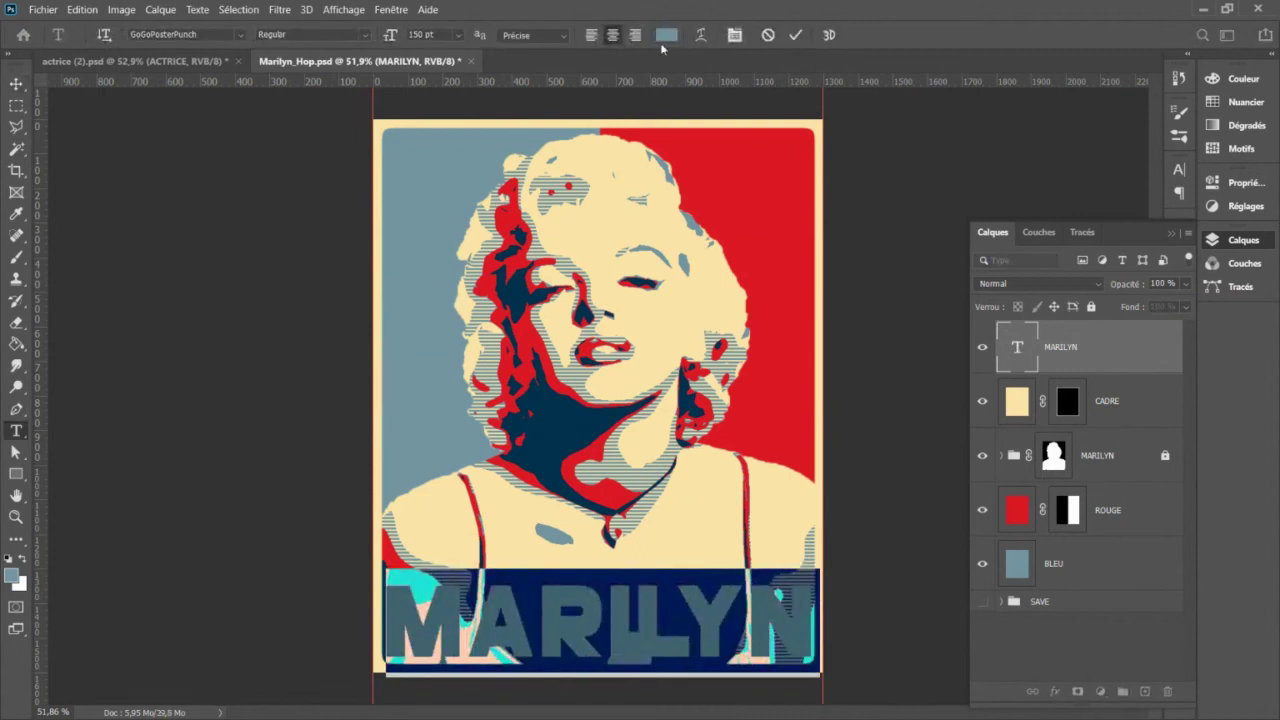
pyautogui.hotkey('ctrl', 'Return')
pyautogui.press('v')
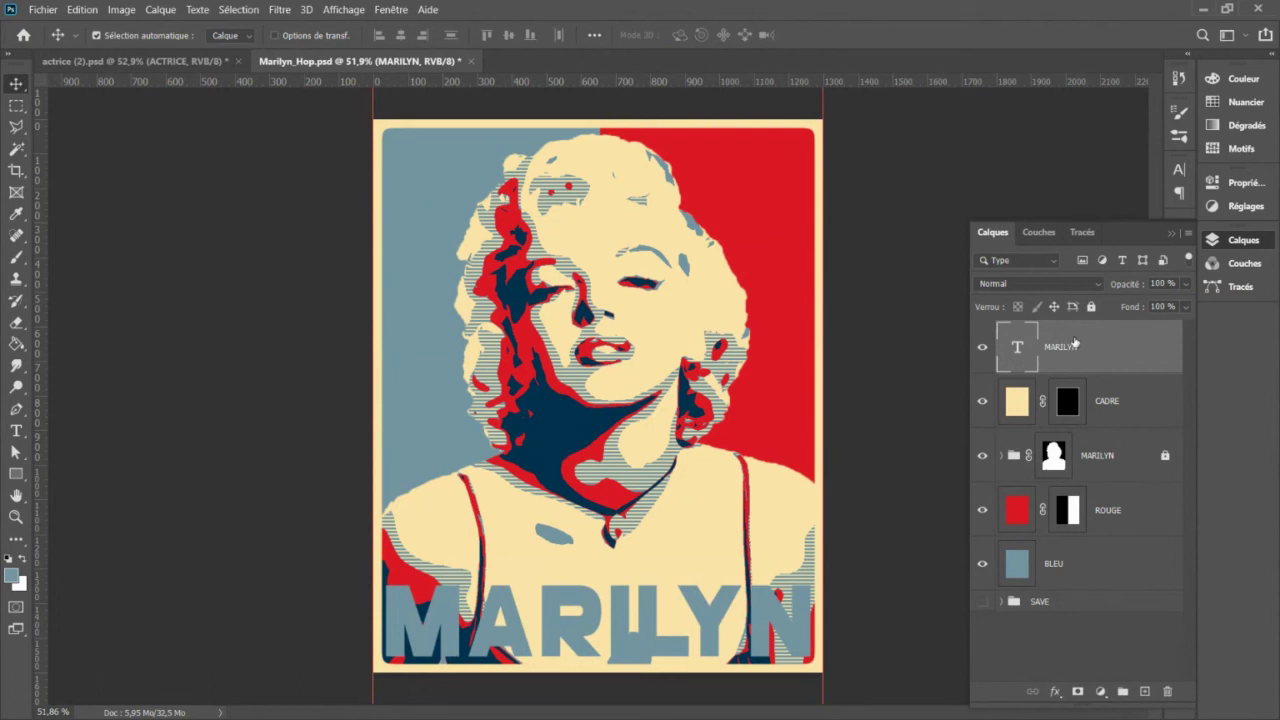
# Step: Add a solid colour fill layer in blue-grey #7497a3 above the MARILYN text layer
pyautogui.click(1101, 692)
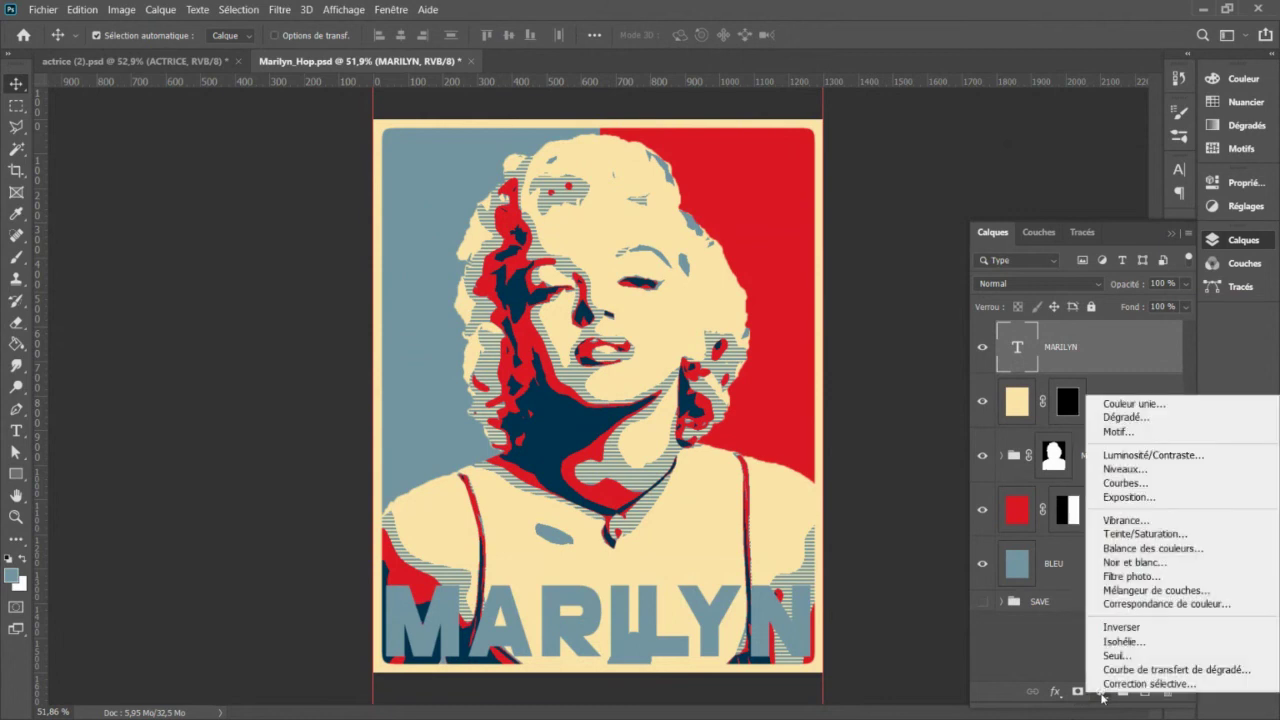
pyautogui.click(1133, 404)
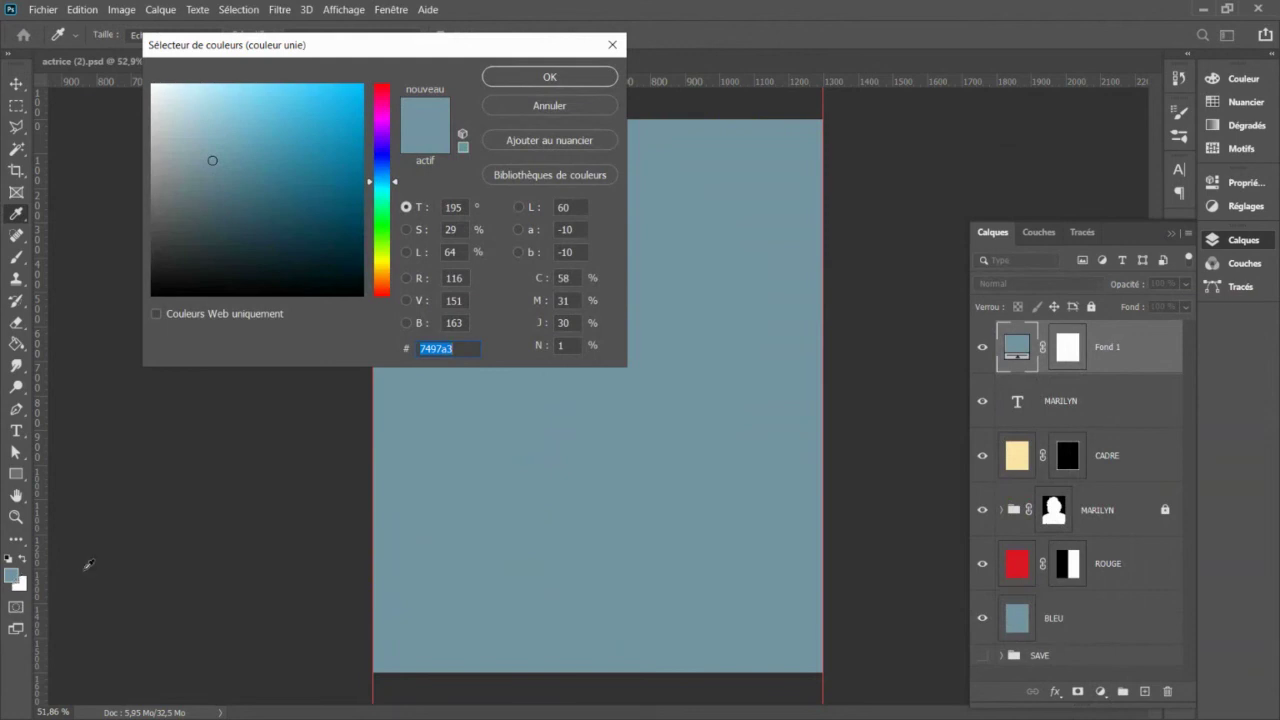
pyautogui.click(549, 77)
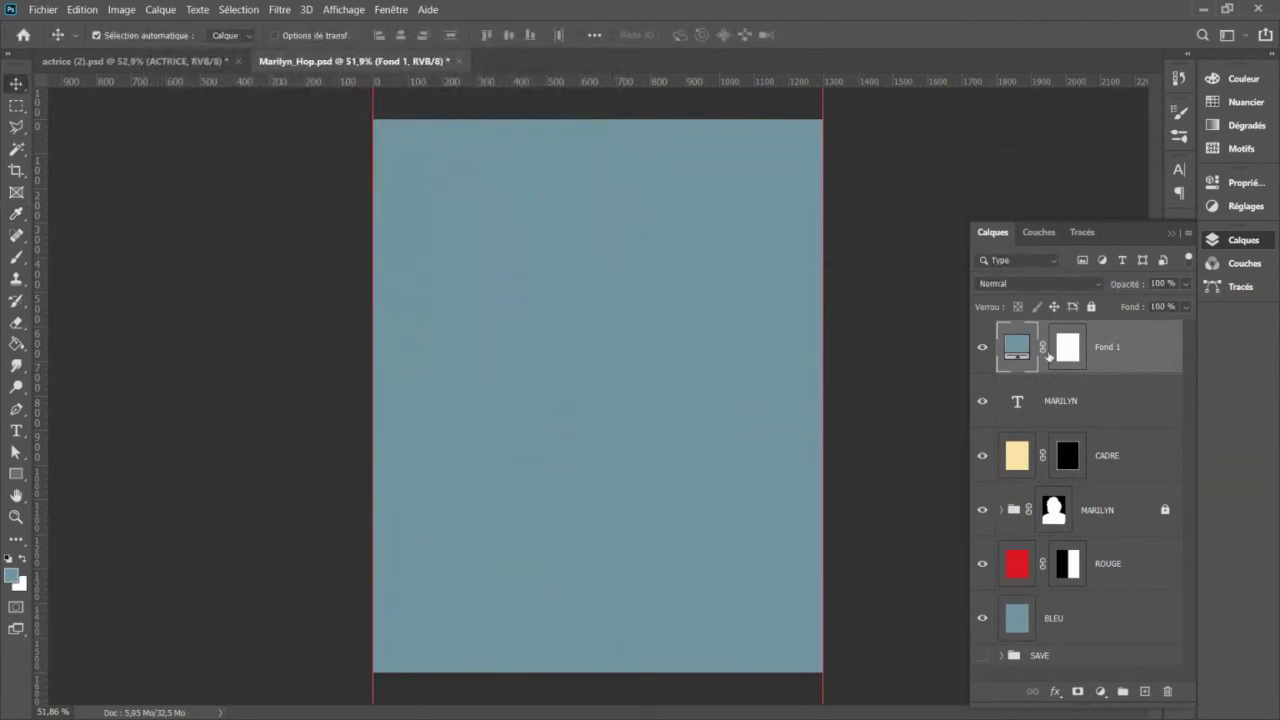
# Step: Clip the blue-grey fill layer to the MARILYN text layer with a clipping mask
pyautogui.click(1020, 415)
pyautogui.click(1018, 358)
pyautogui.click(160, 9)
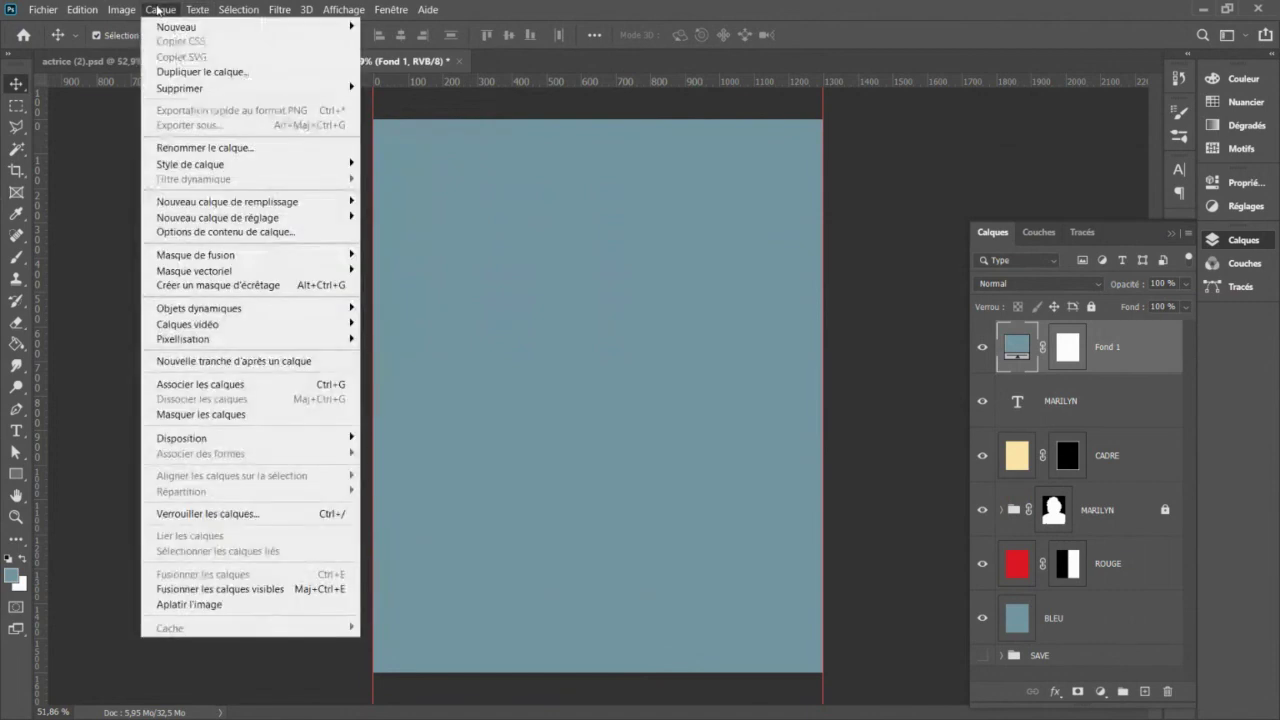
pyautogui.click(246, 287)
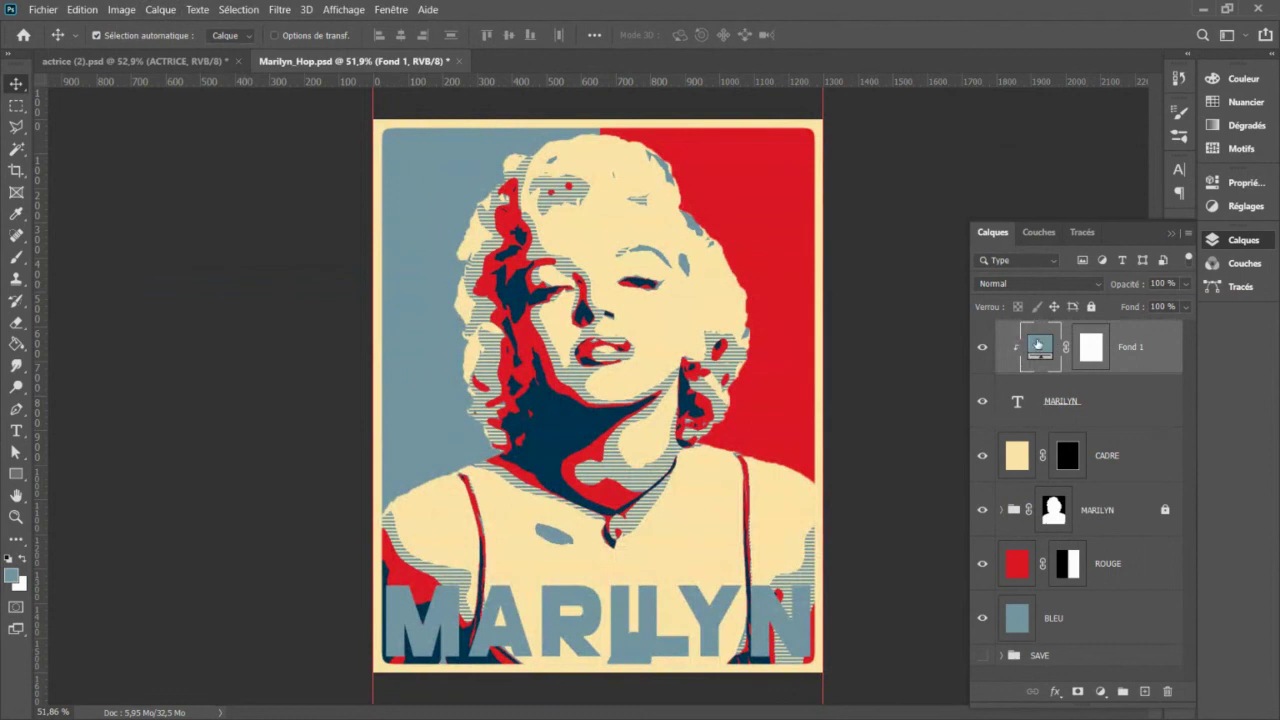
# Step: Toggle the MARILYN text layer's visibility off and on to check its effect on the clipped fill
pyautogui.click(982, 404)
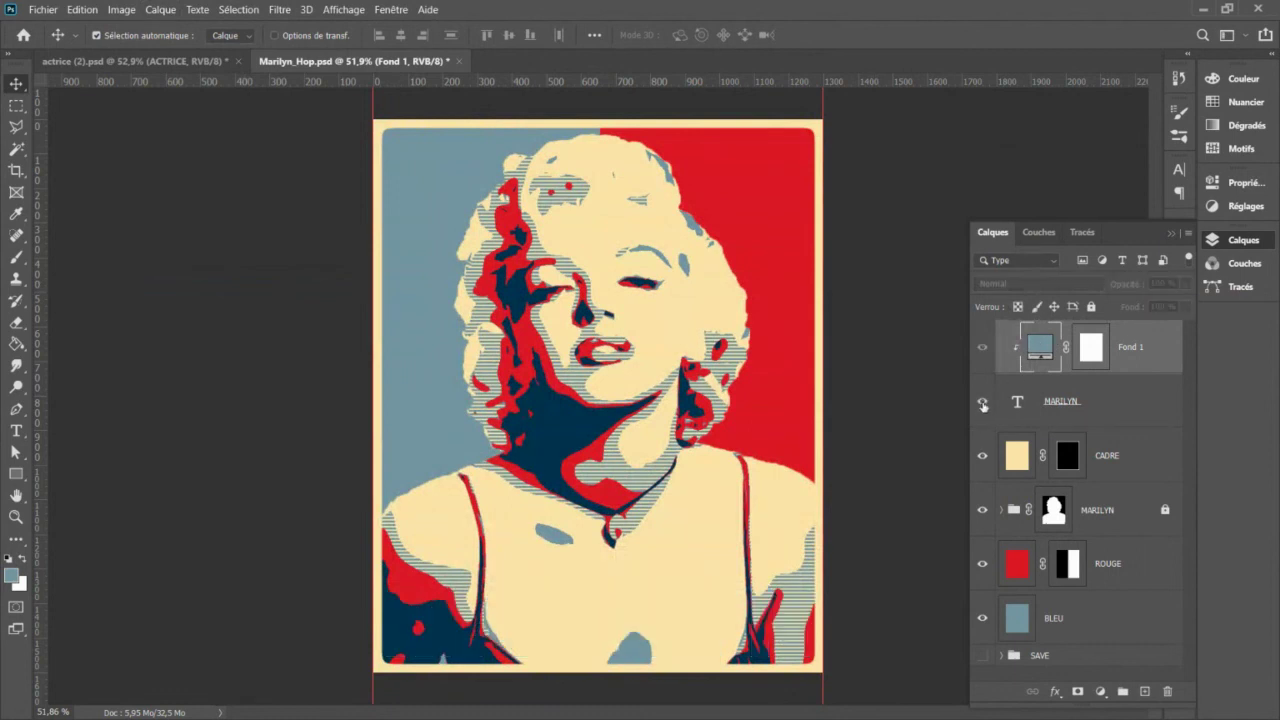
pyautogui.click(983, 405)
pyautogui.click(984, 406)
pyautogui.click(983, 404)
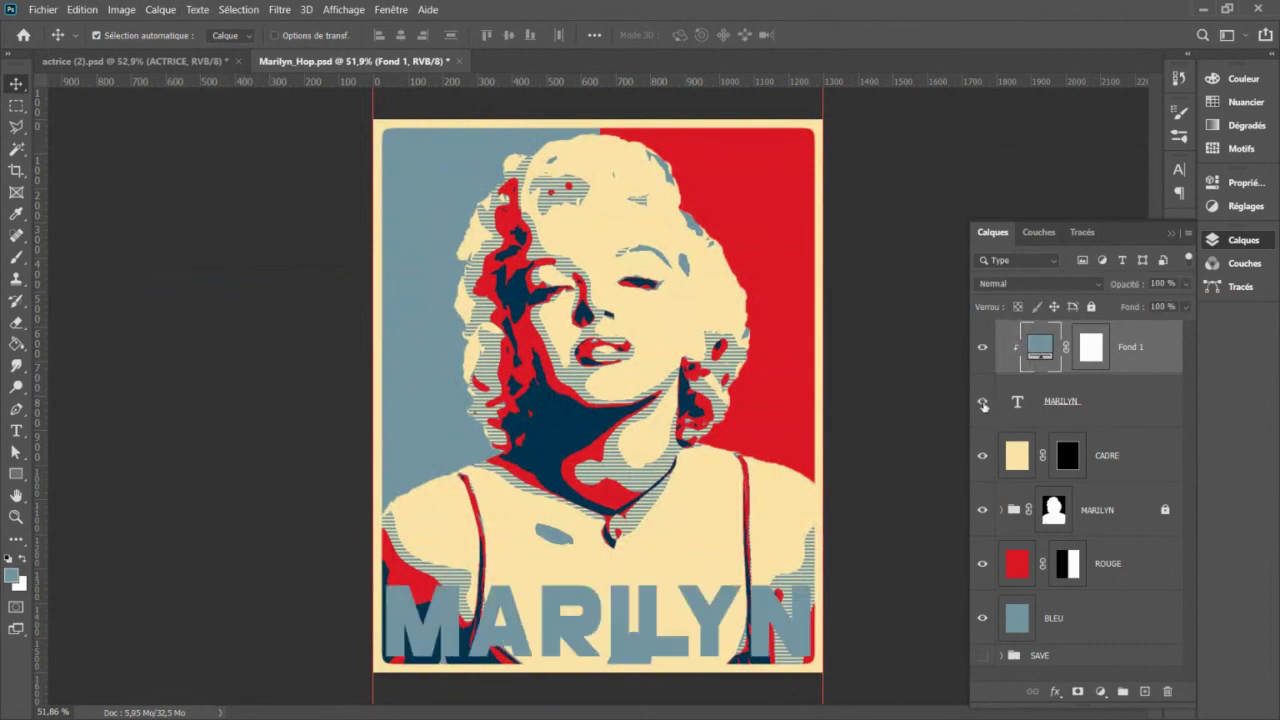
# Step: Release and reapply the clipping mask between the fill layer and the MARILYN text layer
pyautogui.click(1117, 397)
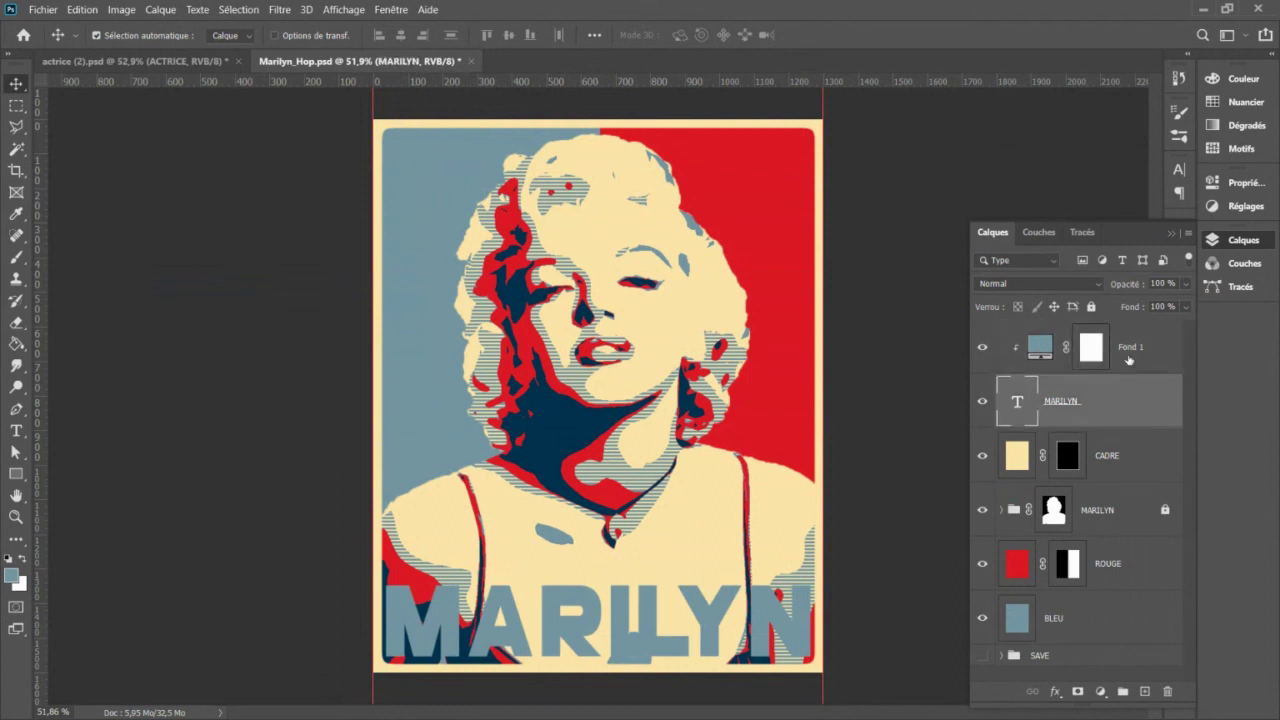
pyautogui.click(1129, 358)
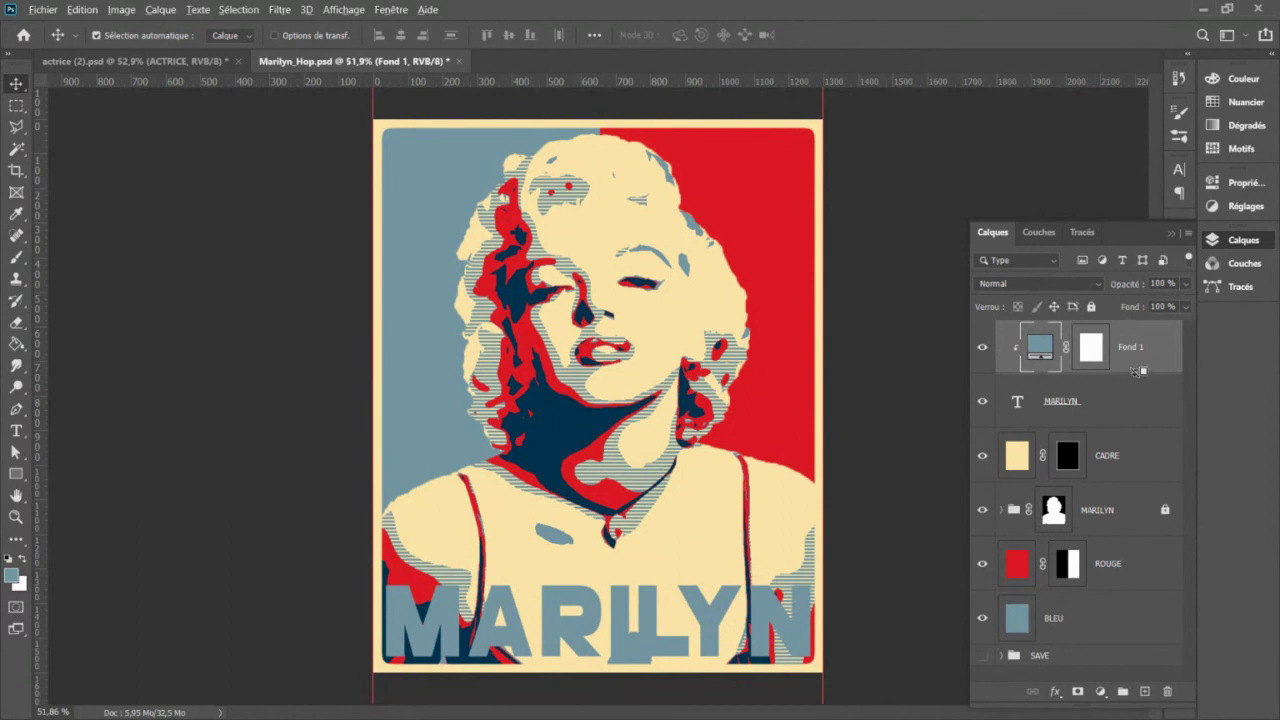
pyautogui.keyDown('alt'); pyautogui.click(1138, 371); pyautogui.keyUp('alt')
pyautogui.keyDown('alt'); pyautogui.click(1138, 371); pyautogui.keyUp('alt')
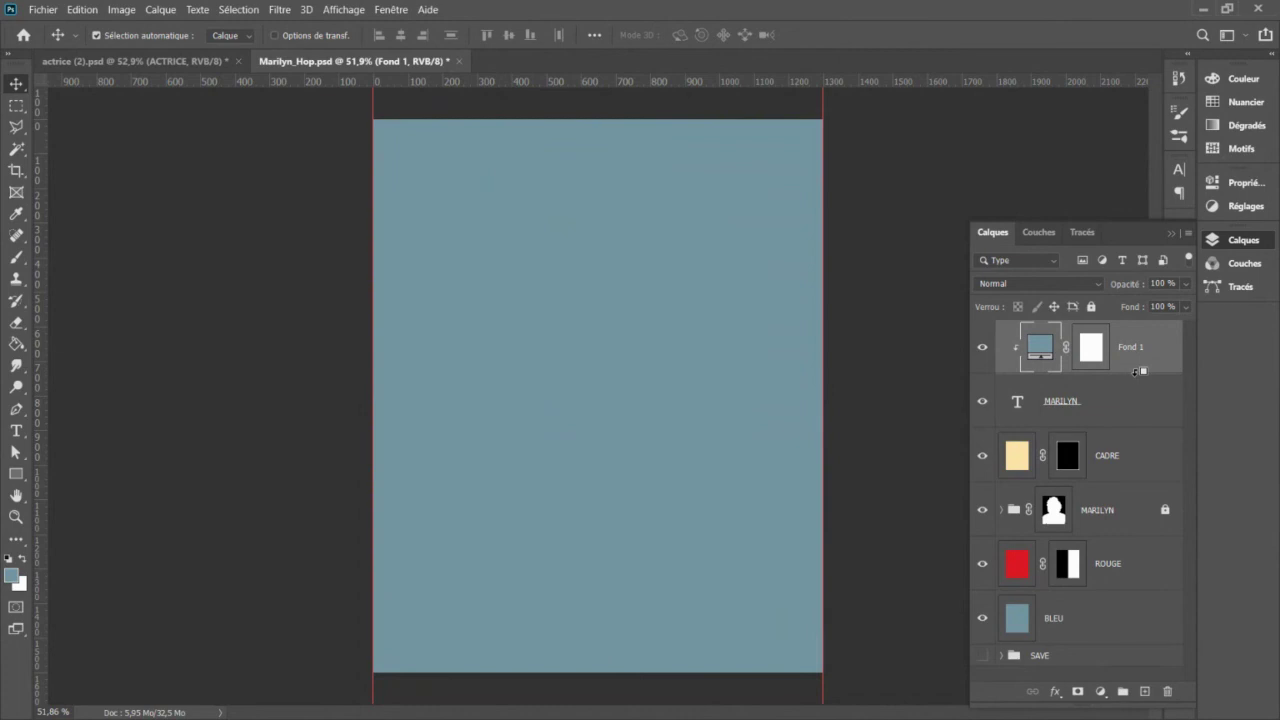
pyautogui.keyDown('alt'); pyautogui.click(1138, 371); pyautogui.keyUp('alt')
pyautogui.keyDown('alt'); pyautogui.click(1138, 371); pyautogui.keyUp('alt')
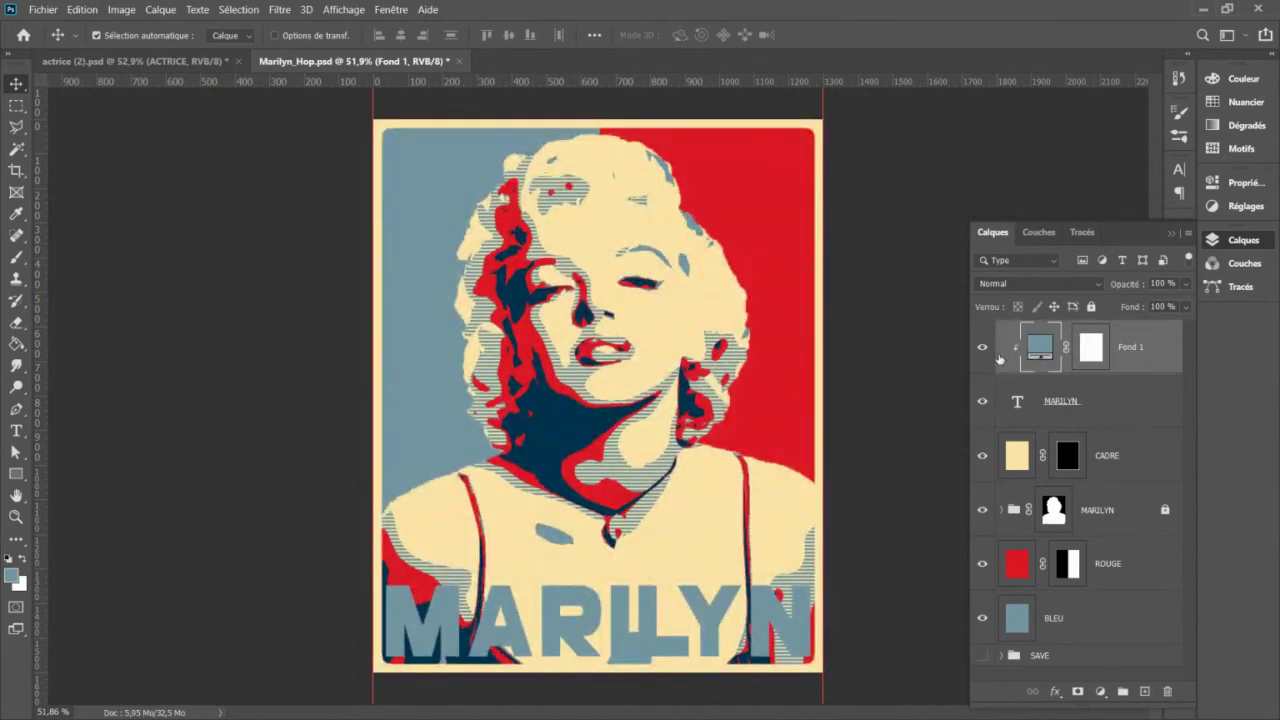
# Step: Recolour the clipped fill layer by sampling several poster colours, settle on the background red #df1825, and save the document
pyautogui.doubleClick(1047, 347)
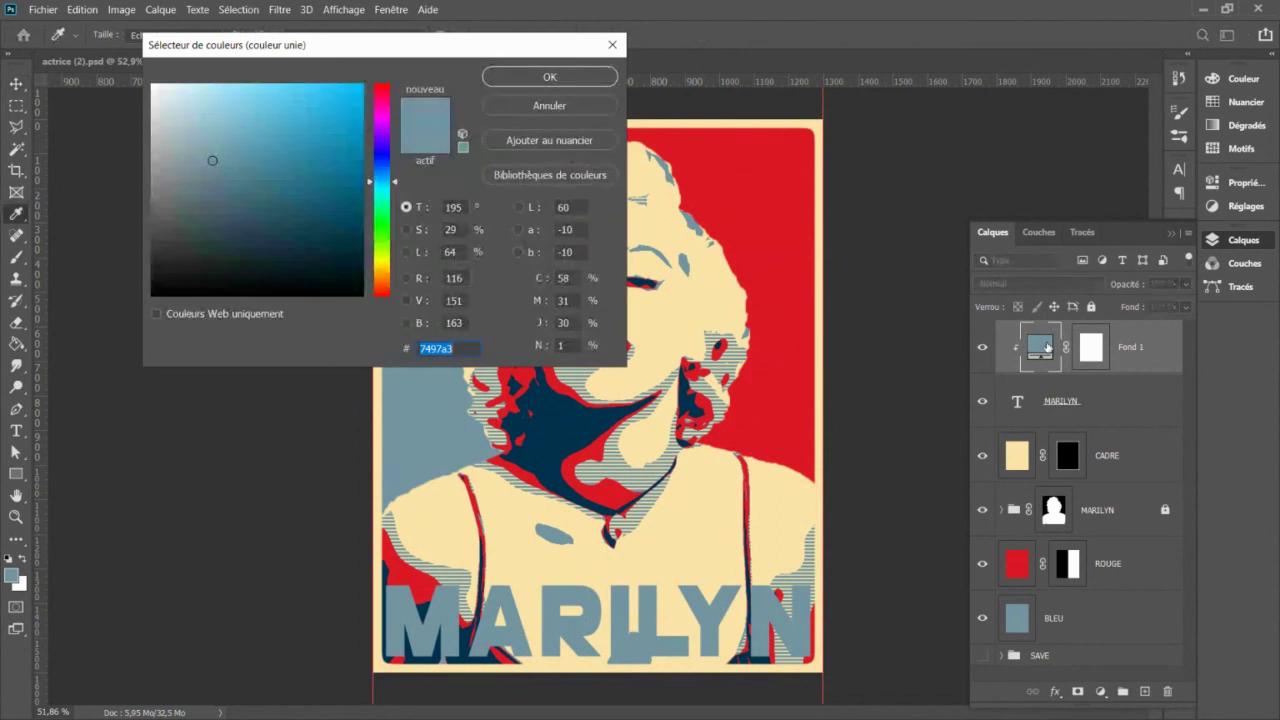
pyautogui.click(733, 175)
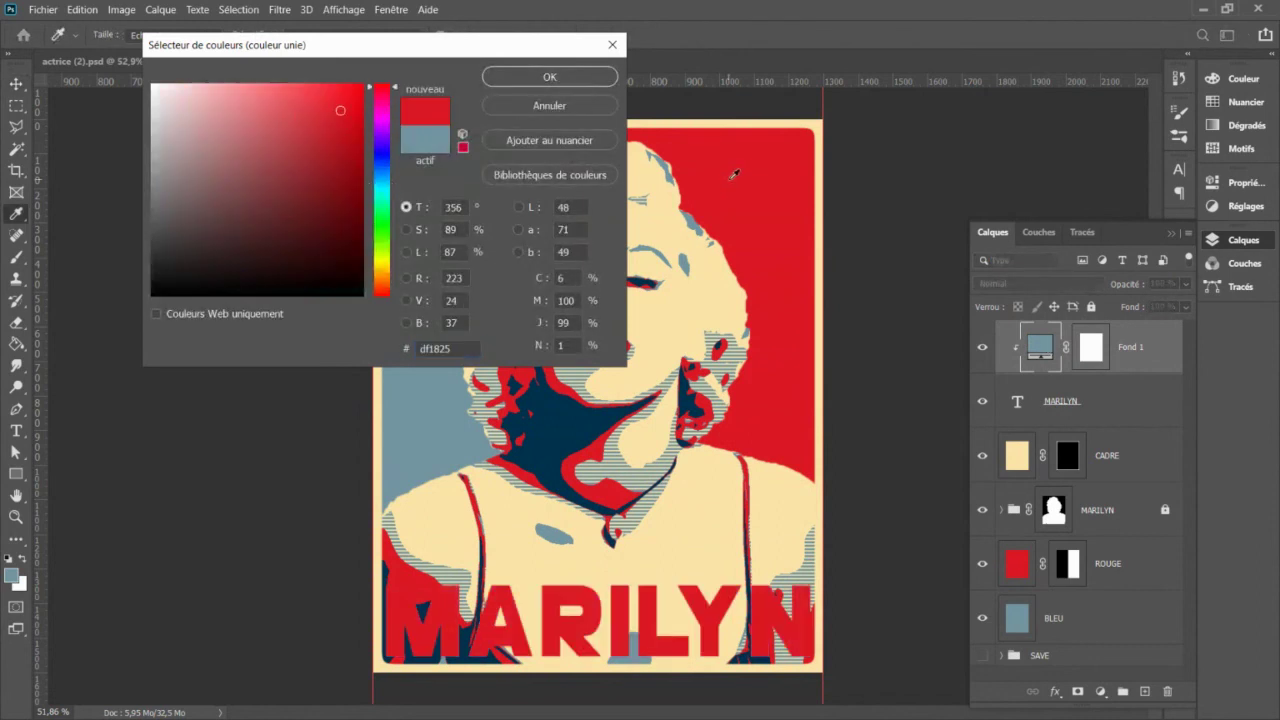
pyautogui.click(592, 406)
pyautogui.moveTo(500, 48); pyautogui.dragTo(397, 17)
pyautogui.click(456, 515)
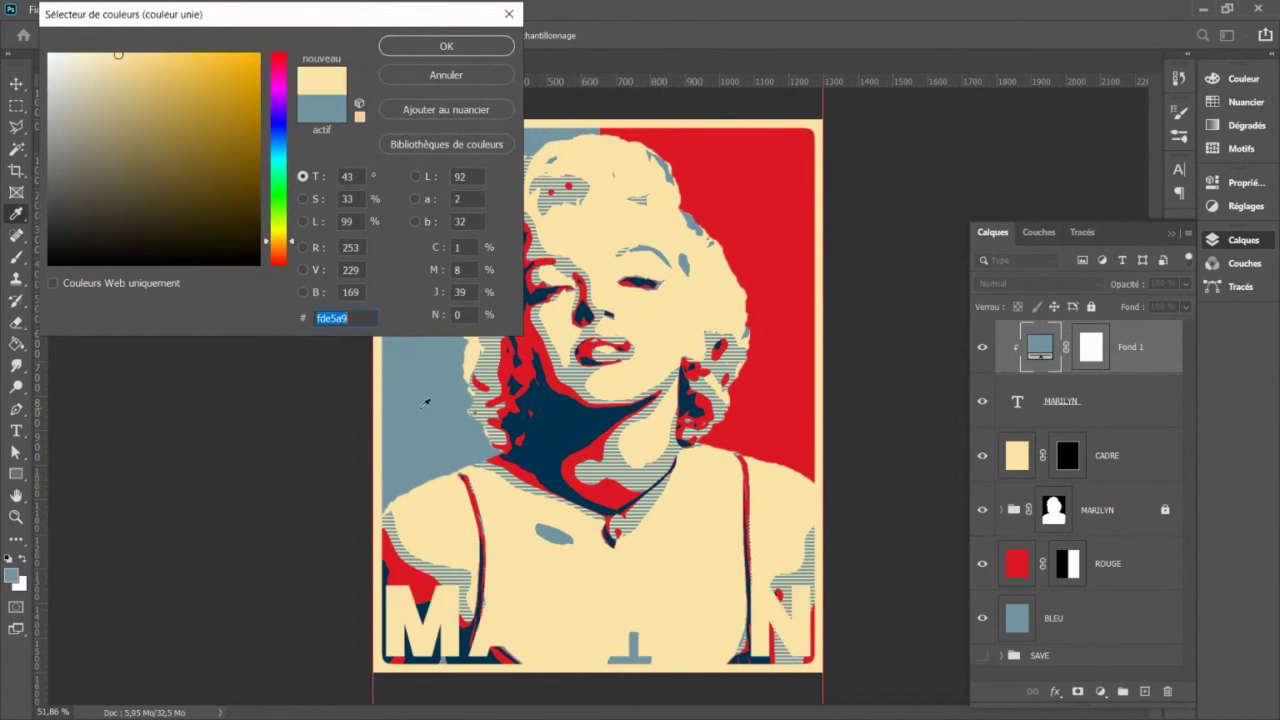
pyautogui.click(524, 344)
pyautogui.click(671, 312)
pyautogui.click(746, 165)
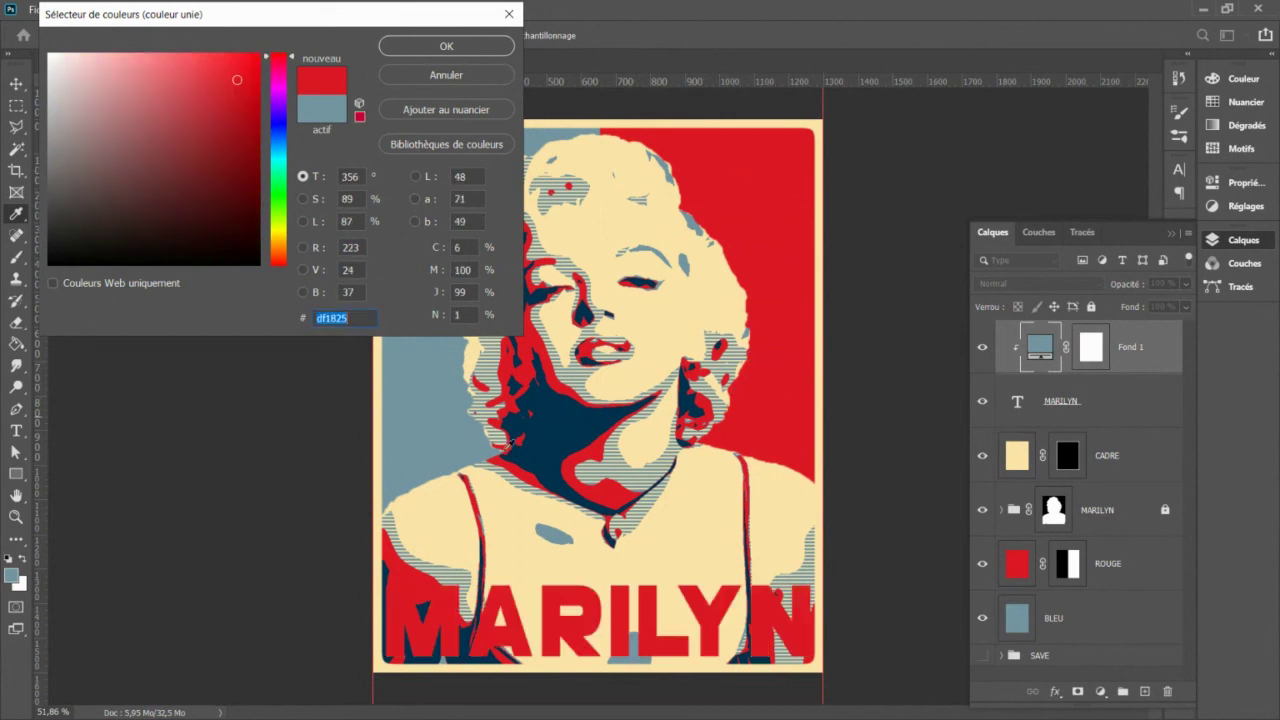
pyautogui.click(411, 55)
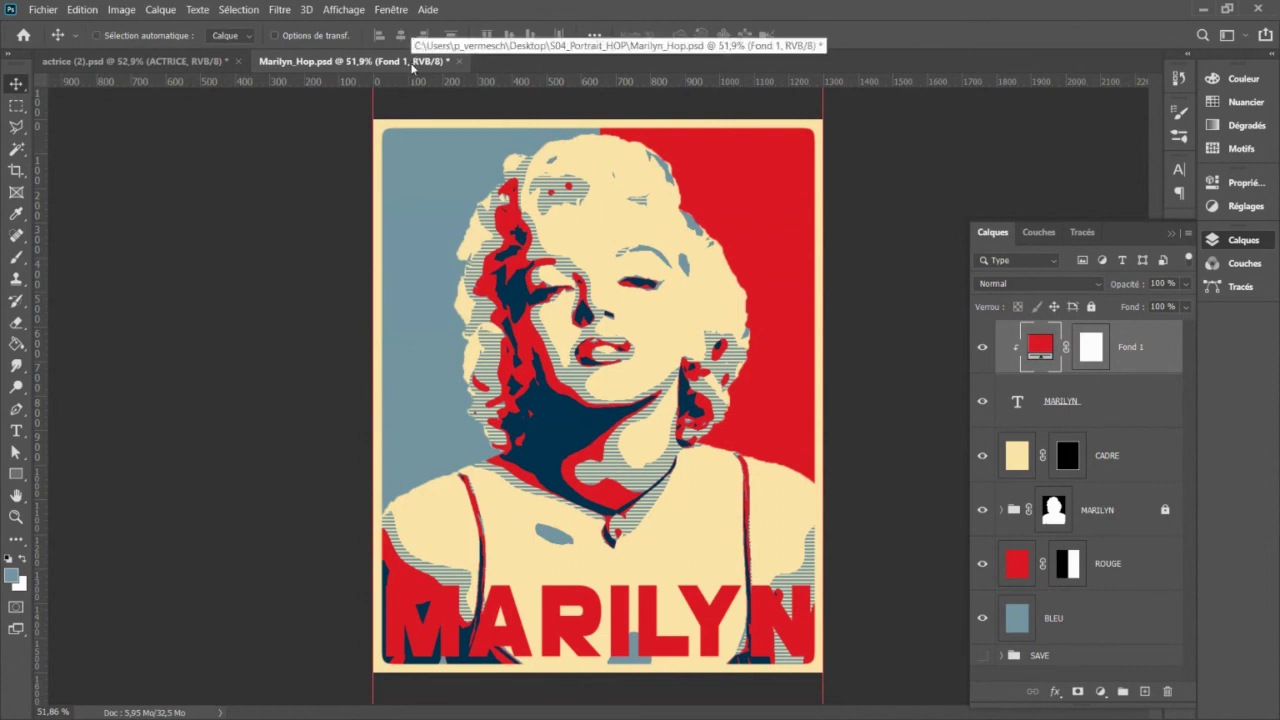
pyautogui.hotkey('ctrl', 's')
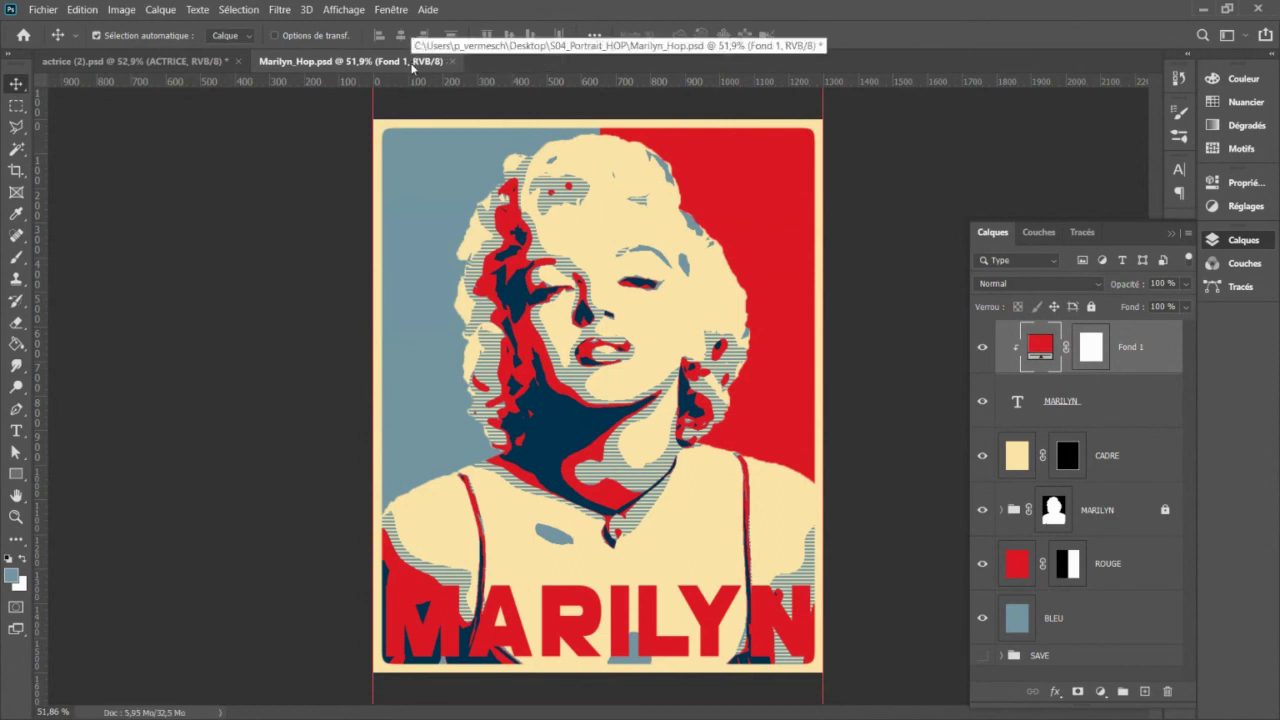